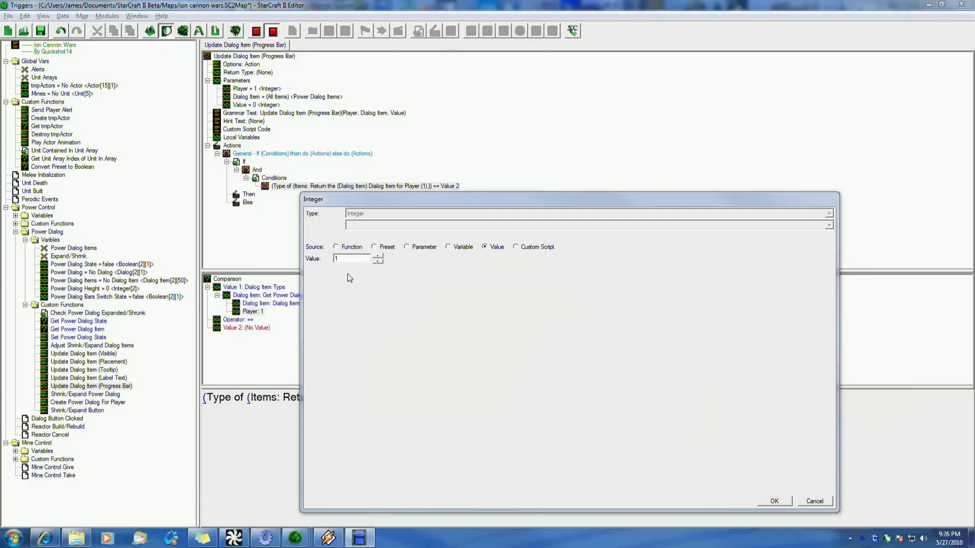
Set Player to the Player parameter and Value 2 to the Dialog Item Type function
{"action": "left_click", "coordinate": [421, 247]}
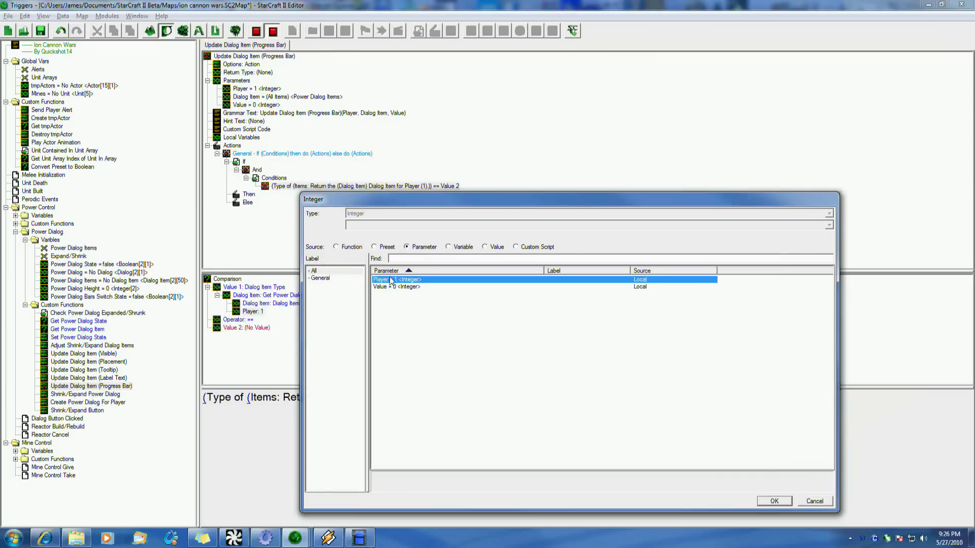
{"action": "left_click", "coordinate": [774, 501]}
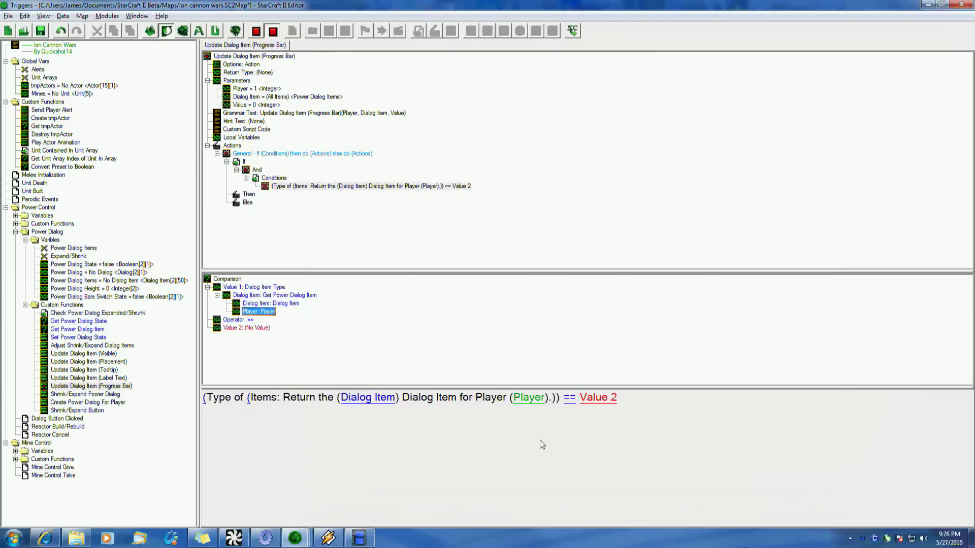
{"action": "left_click", "coordinate": [245, 326]}
{"action": "double_click", "coordinate": [246, 326]}
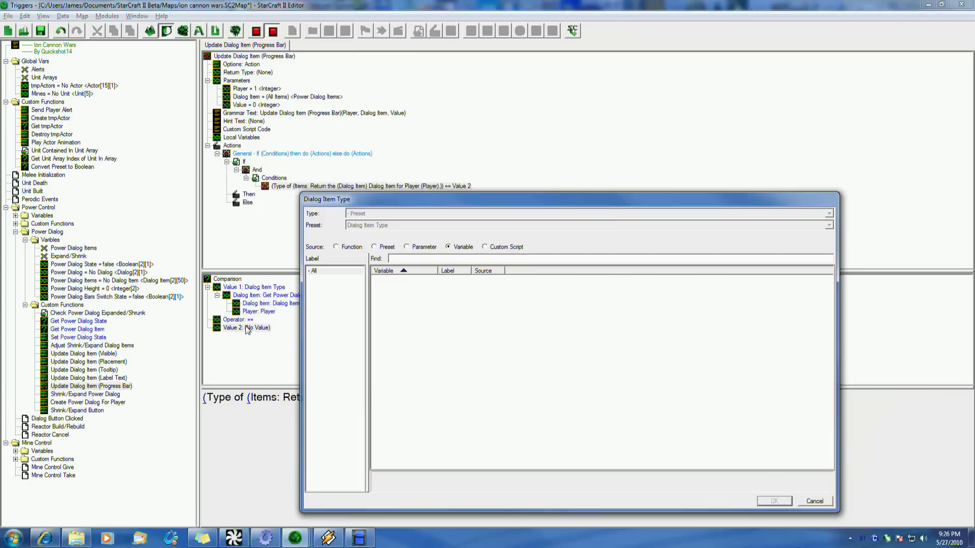
{"action": "left_click", "coordinate": [355, 248]}
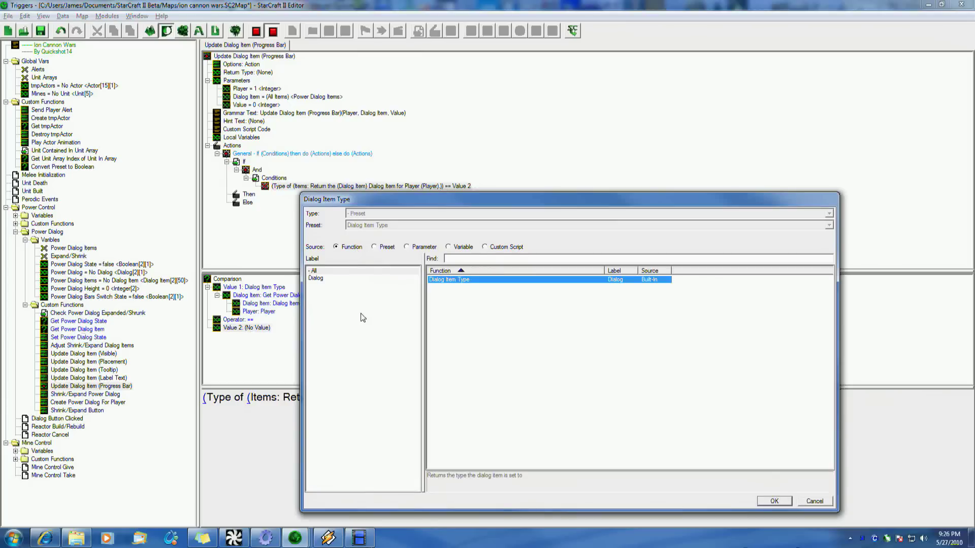
{"action": "left_click", "coordinate": [774, 501]}
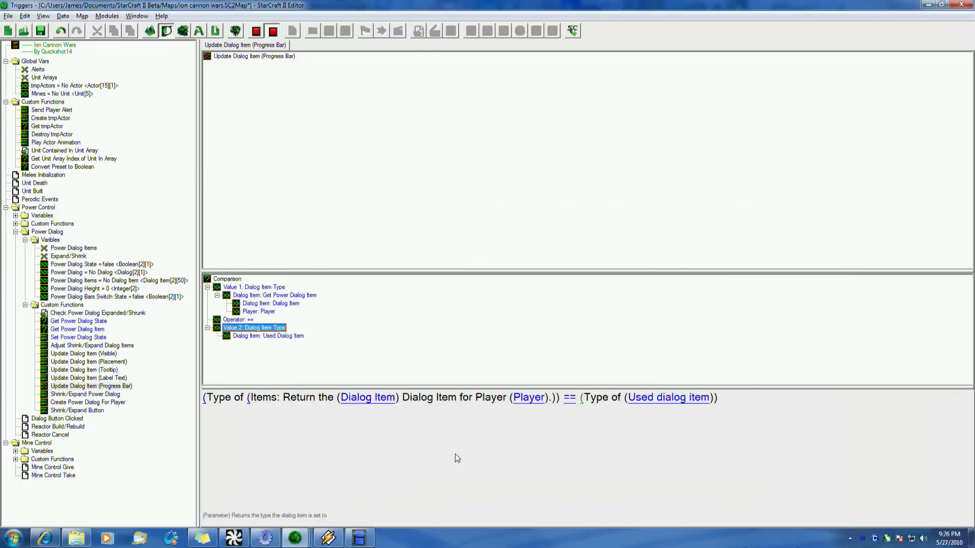
Review the Used Dialog Item and type choices for Value 2, leaving them unchanged
{"action": "double_click", "coordinate": [282, 337]}
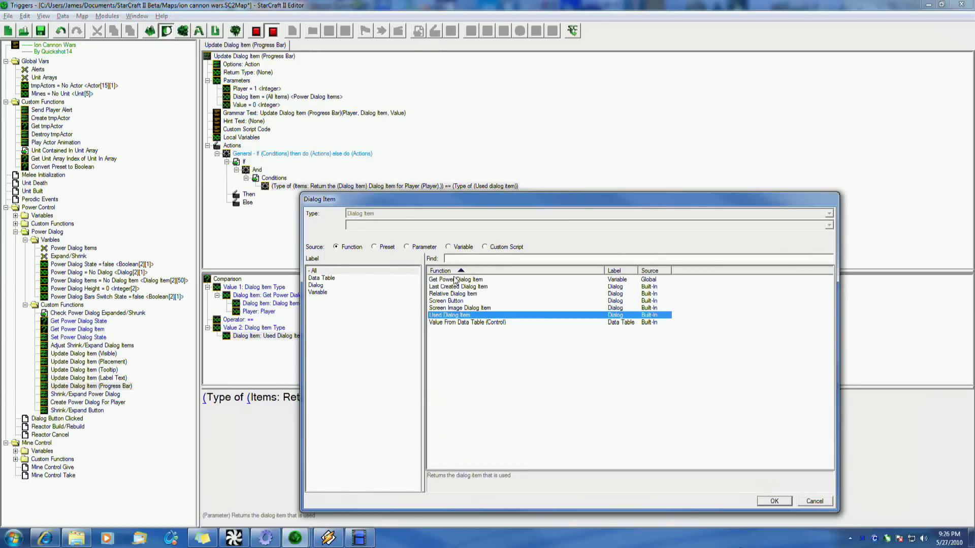
{"action": "left_click", "coordinate": [387, 249]}
{"action": "left_click", "coordinate": [823, 500]}
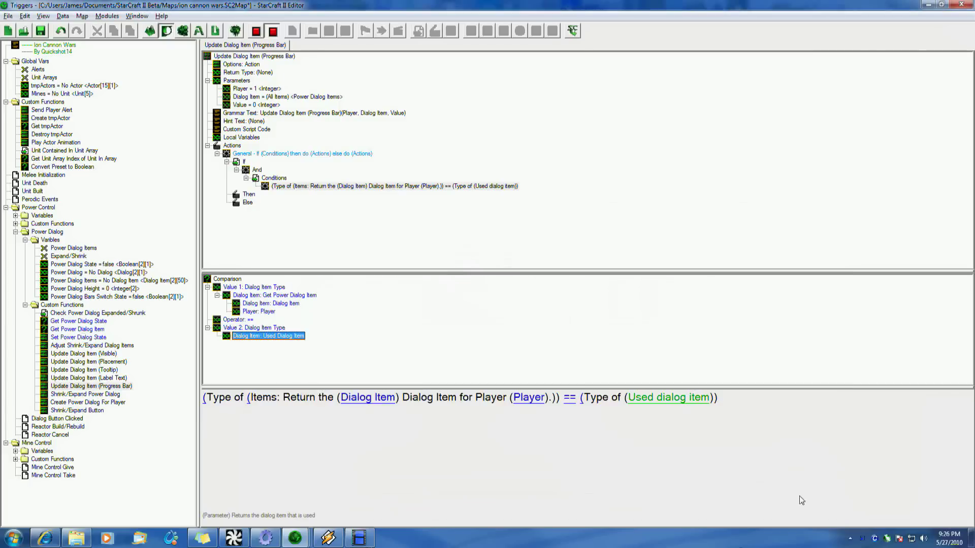
{"action": "double_click", "coordinate": [270, 329]}
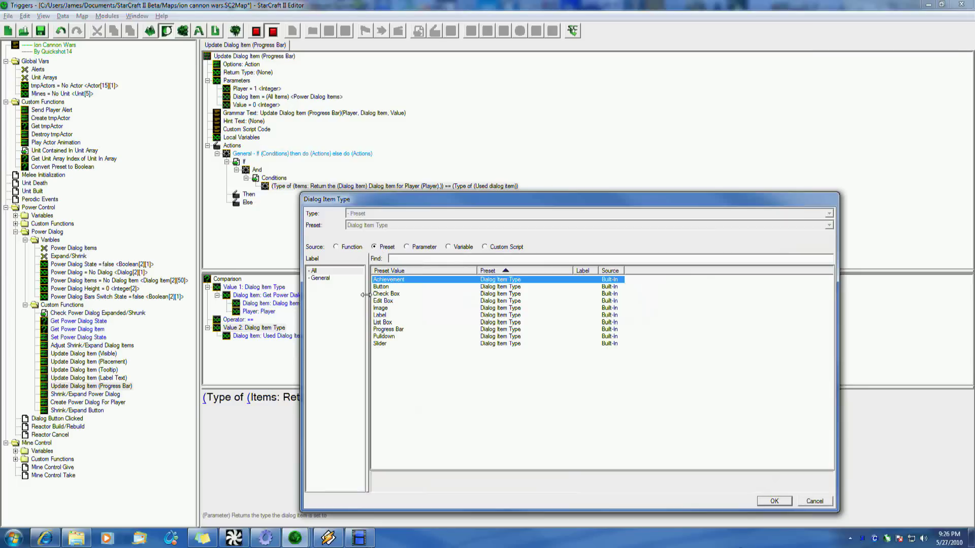
{"action": "left_click", "coordinate": [818, 500]}
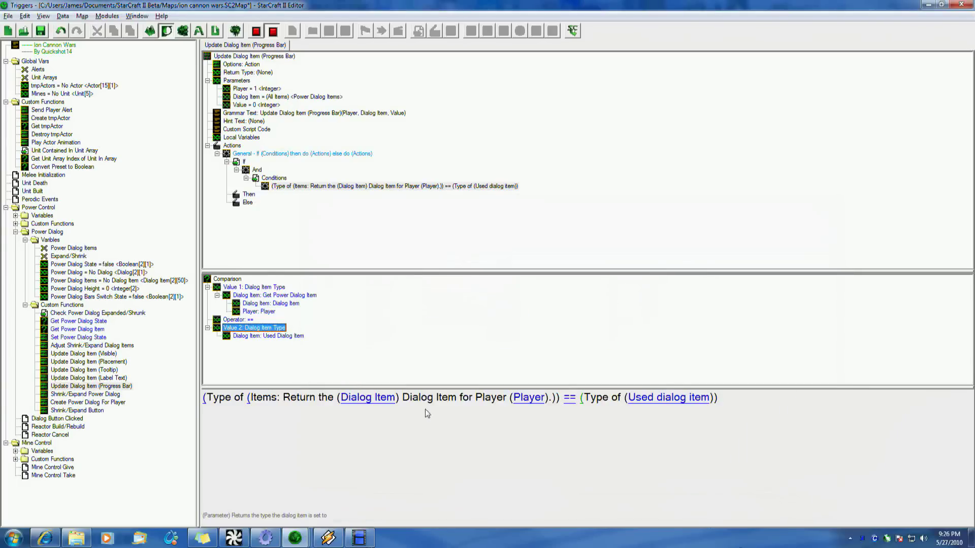
Review the type comparison condition and its value choices without changing them
{"action": "left_click", "coordinate": [296, 186]}
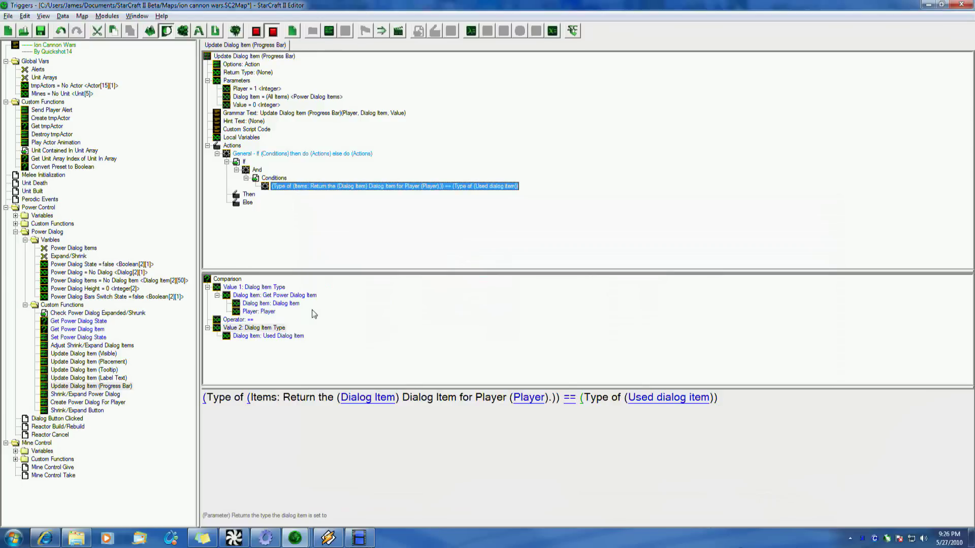
{"action": "left_click", "coordinate": [293, 97]}
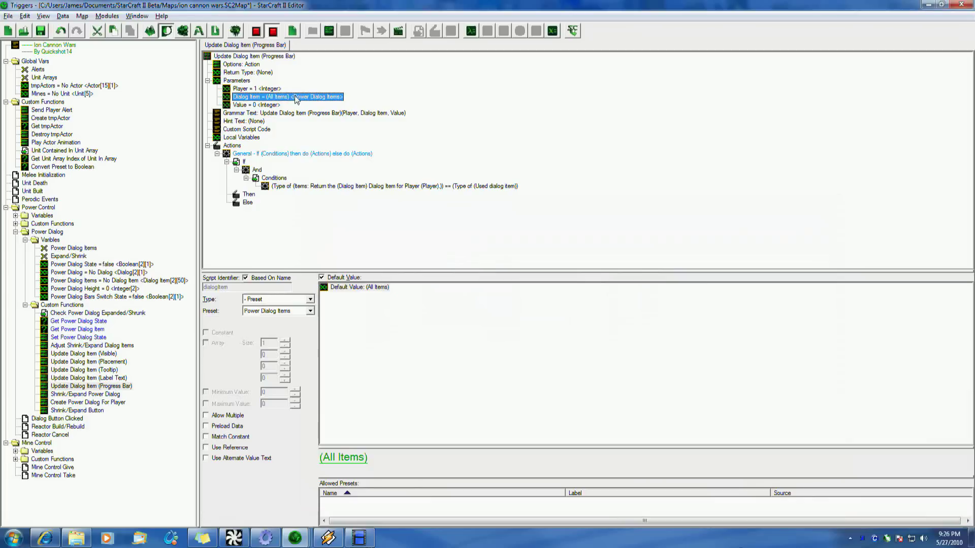
{"action": "left_click", "coordinate": [282, 187]}
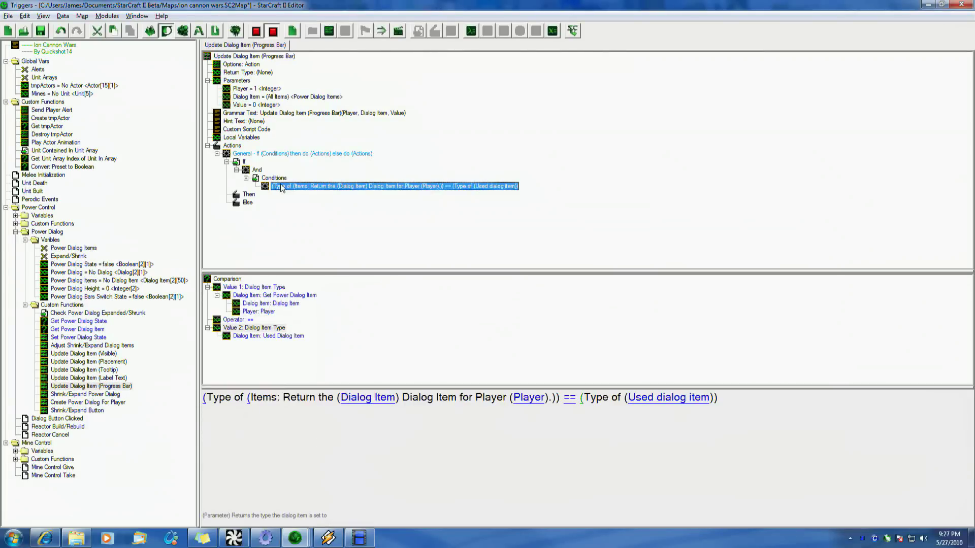
{"action": "double_click", "coordinate": [259, 329]}
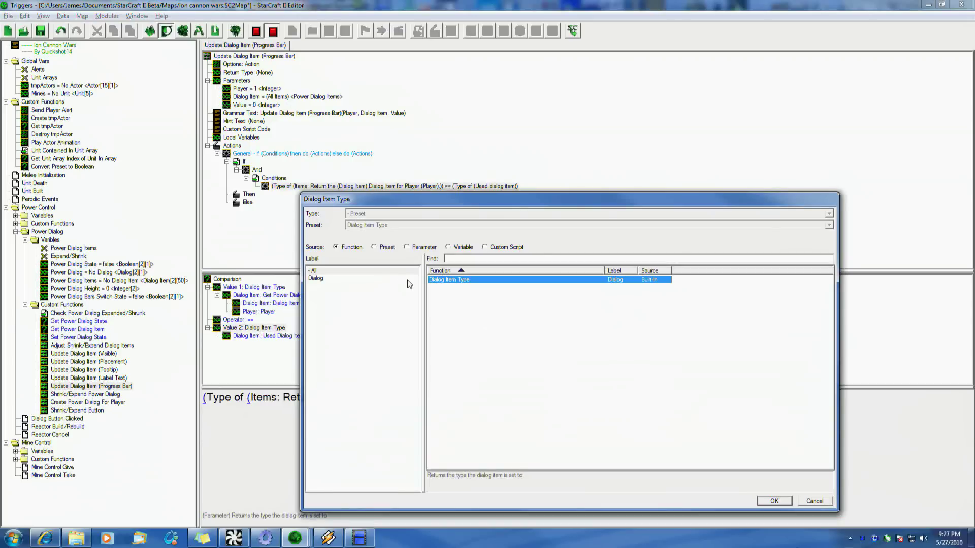
{"action": "left_click", "coordinate": [828, 503]}
{"action": "left_click", "coordinate": [254, 287]}
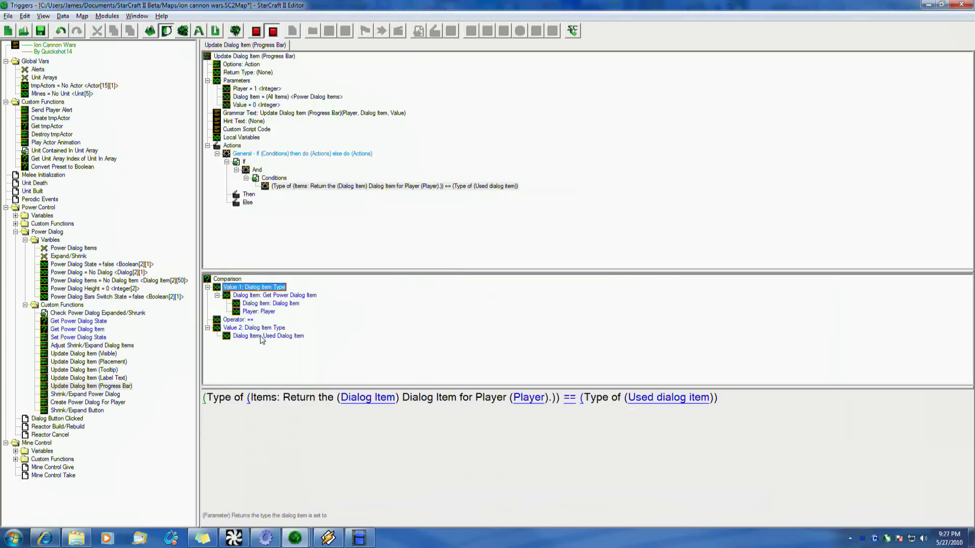
{"action": "double_click", "coordinate": [260, 337]}
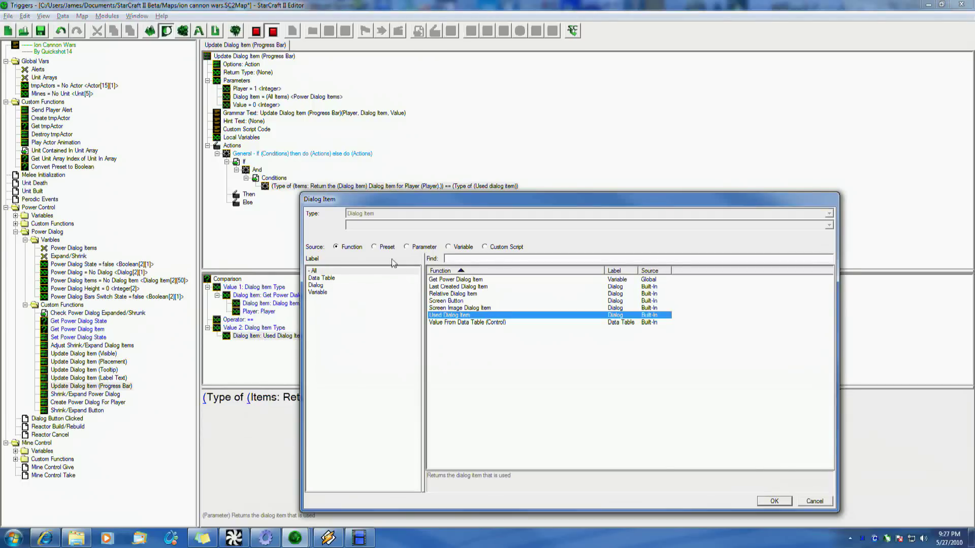
{"action": "left_click", "coordinate": [814, 501]}
Set Value 2 to the Image preset dialog item type
{"action": "double_click", "coordinate": [259, 328]}
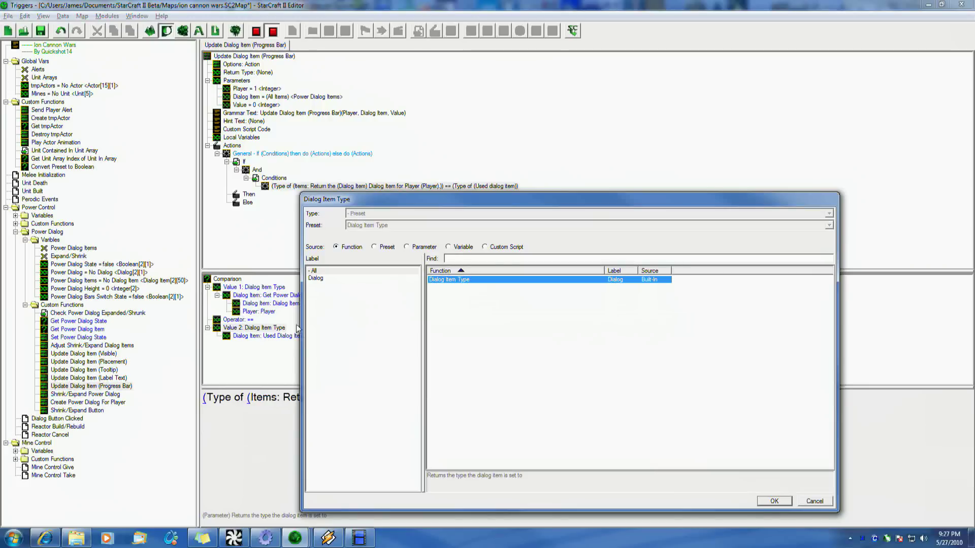
{"action": "left_click", "coordinate": [387, 248]}
{"action": "left_click", "coordinate": [384, 309]}
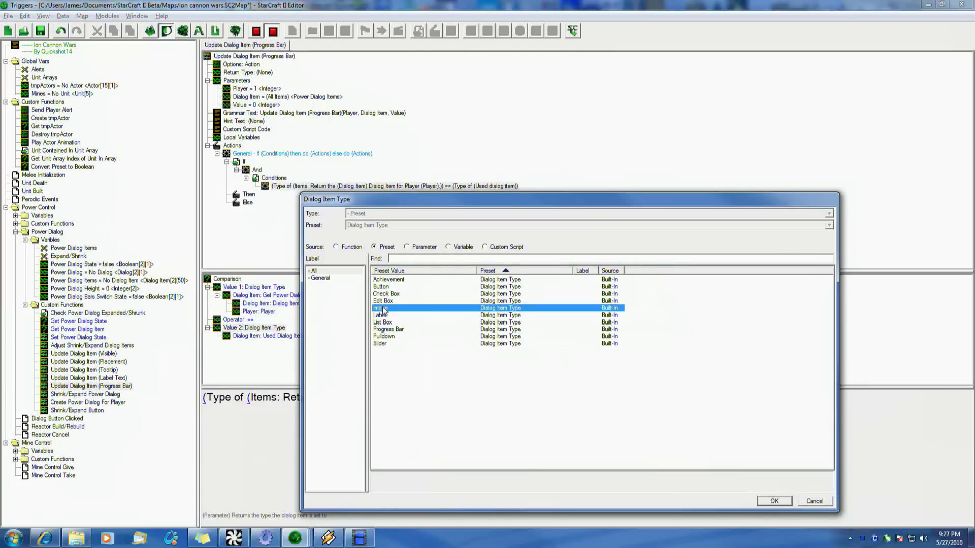
{"action": "left_click", "coordinate": [775, 501]}
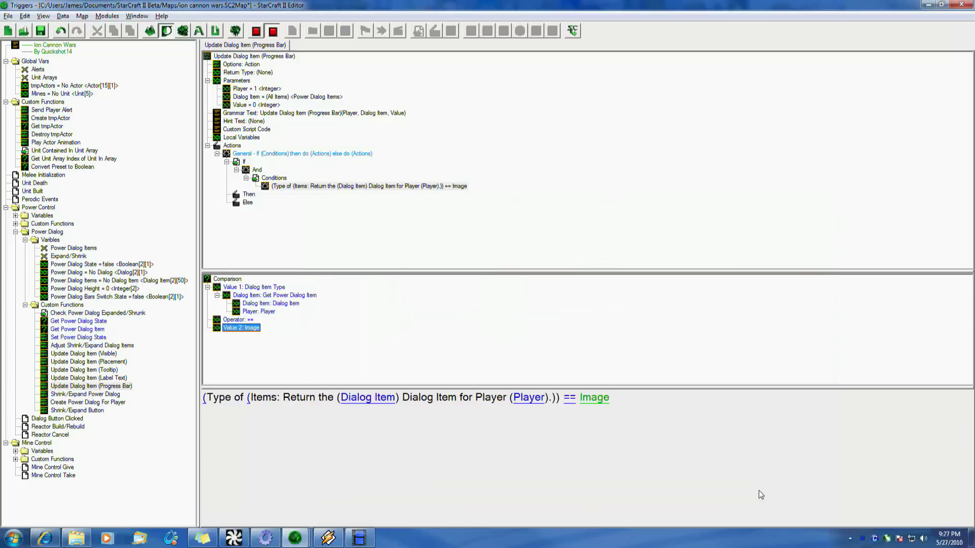
{"action": "left_click", "coordinate": [307, 187]}
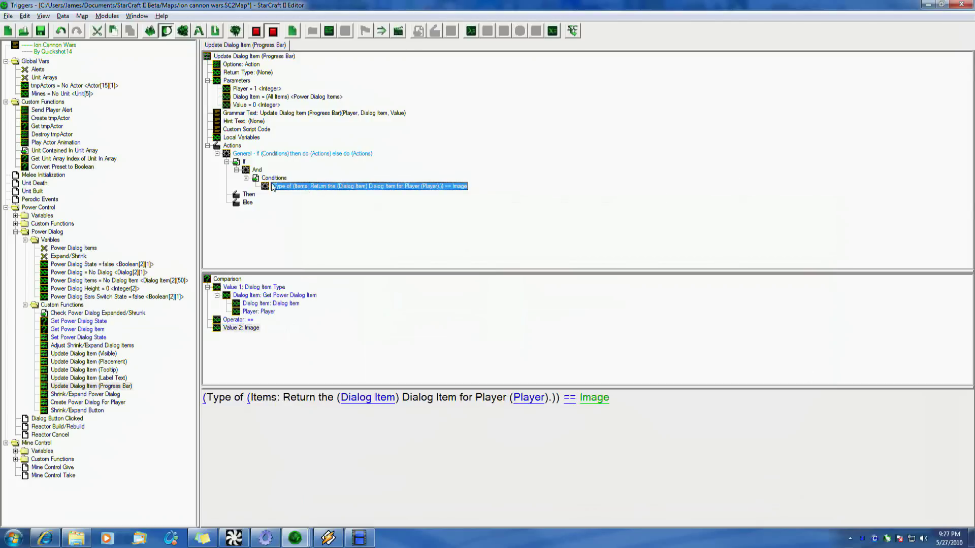
Add a Comparison condition whose Value 1 is the Dialog Item parameter
{"action": "right_click", "coordinate": [273, 187]}
{"action": "left_click", "coordinate": [310, 410]}
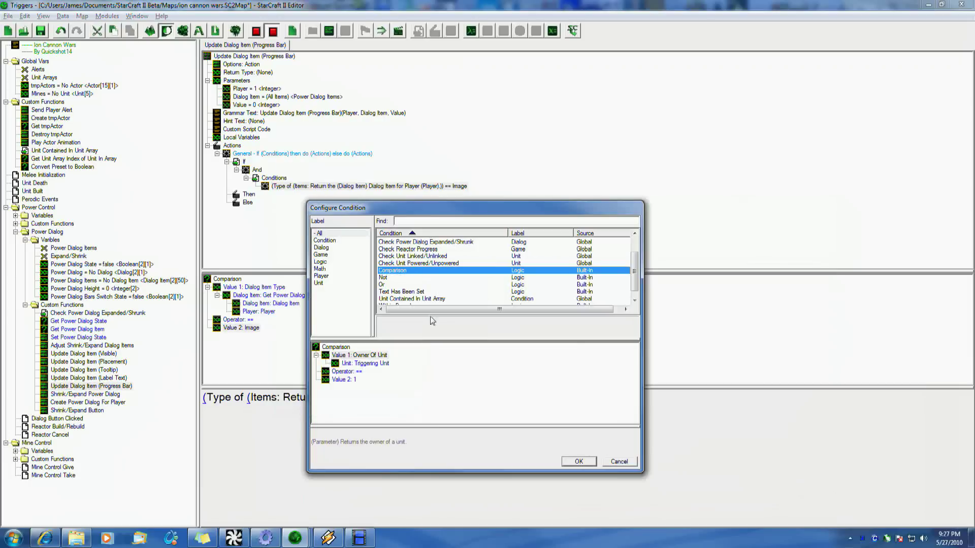
{"action": "left_click", "coordinate": [579, 462]}
{"action": "double_click", "coordinate": [259, 288]}
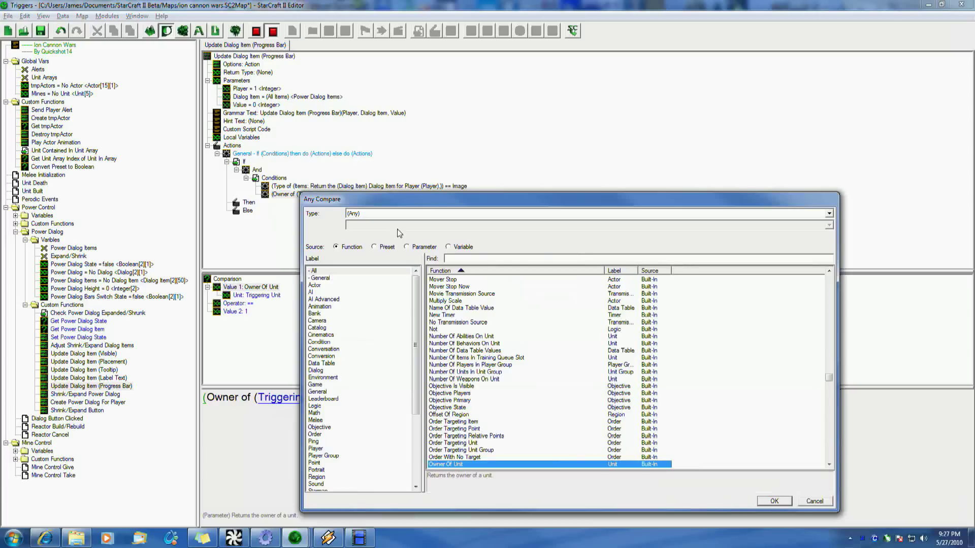
{"action": "left_click", "coordinate": [393, 246]}
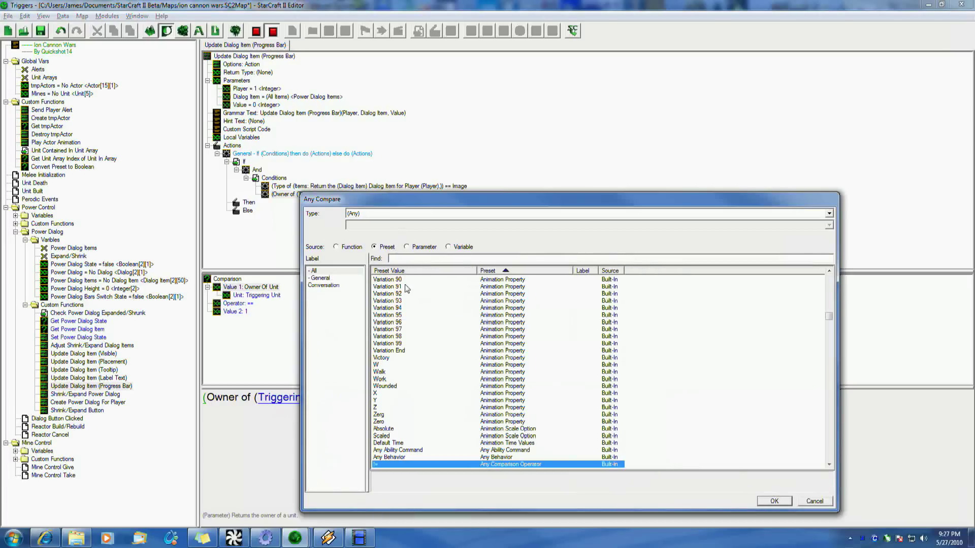
{"action": "left_click", "coordinate": [407, 248]}
{"action": "left_click", "coordinate": [354, 248]}
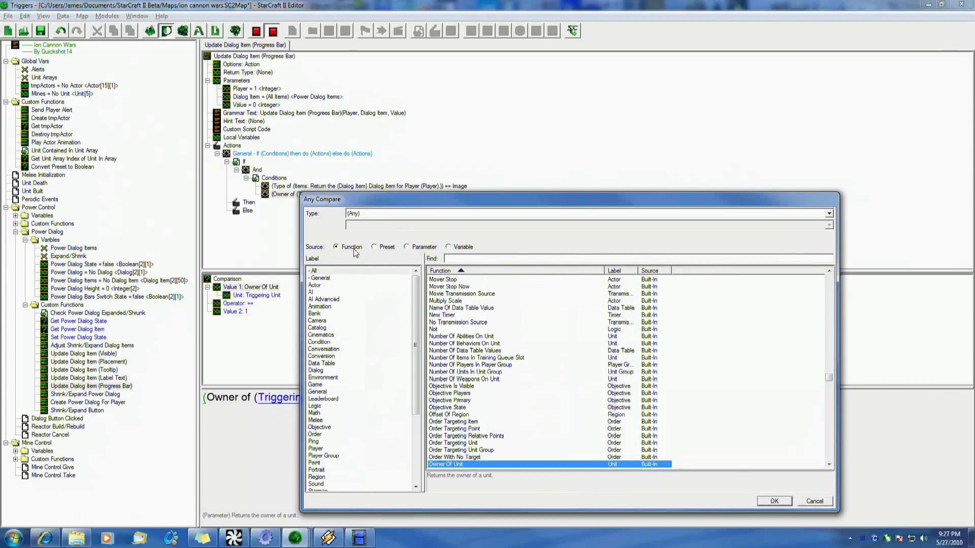
{"action": "left_click", "coordinate": [422, 248]}
{"action": "left_click", "coordinate": [775, 501]}
Set the new condition's operator to != and Value 2 to (All Items)
{"action": "double_click", "coordinate": [242, 296]}
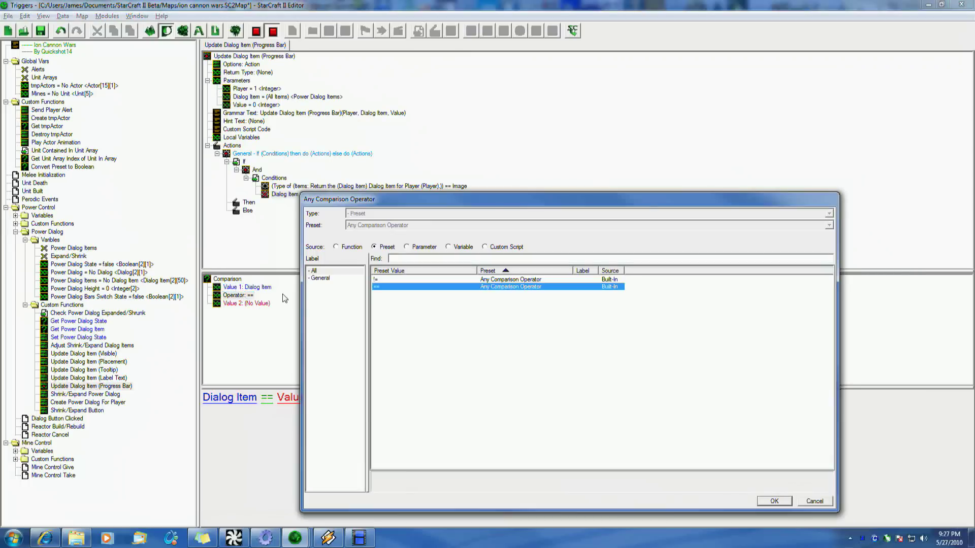
{"action": "left_click", "coordinate": [376, 279]}
{"action": "left_click", "coordinate": [774, 502]}
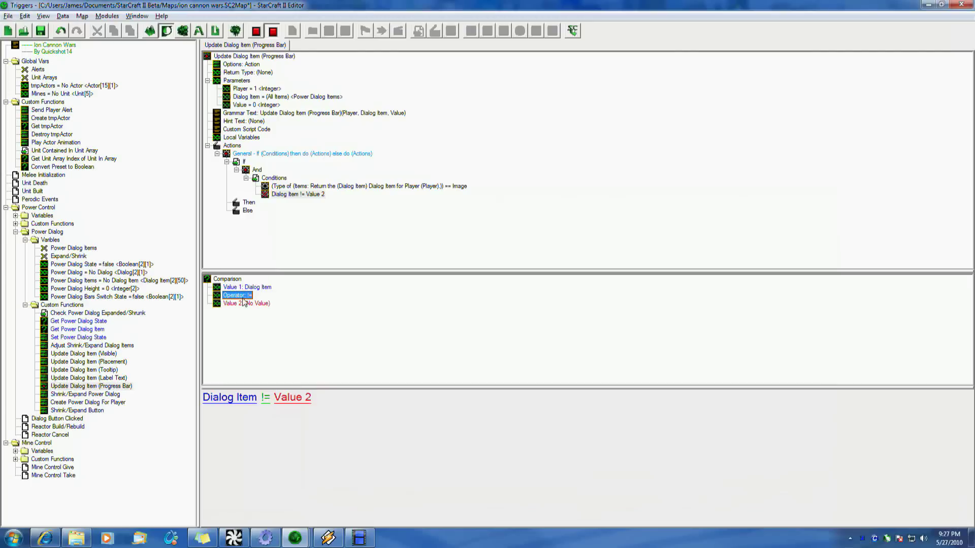
{"action": "double_click", "coordinate": [246, 303]}
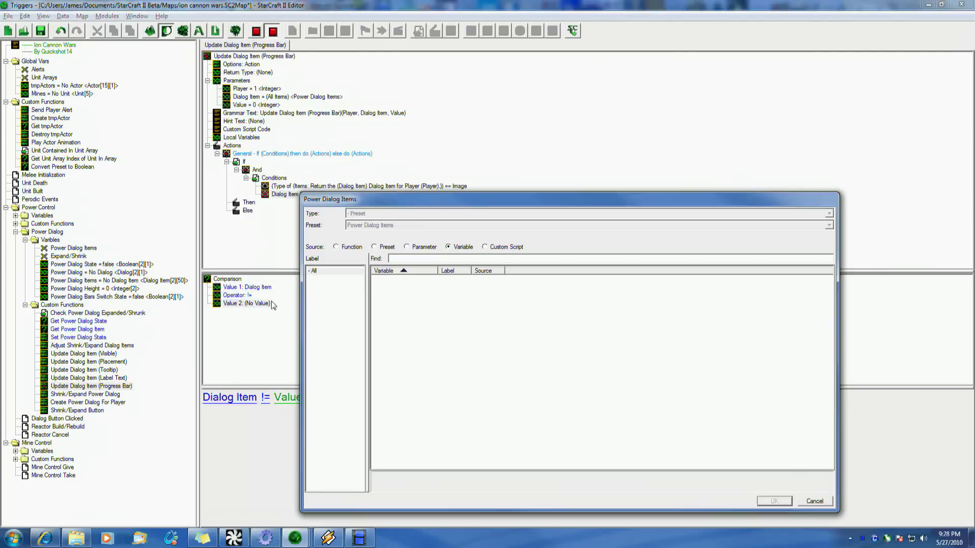
{"action": "left_click", "coordinate": [386, 247]}
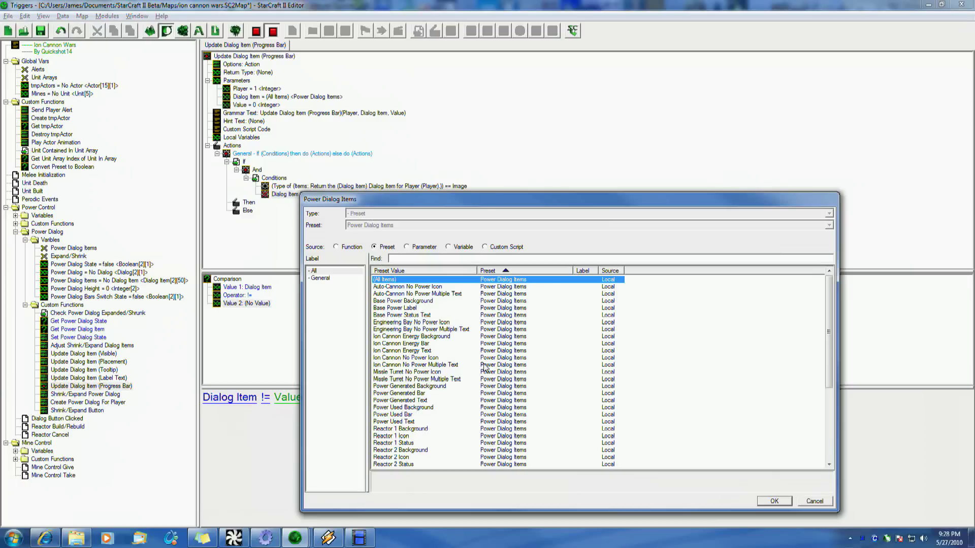
{"action": "left_click", "coordinate": [774, 502]}
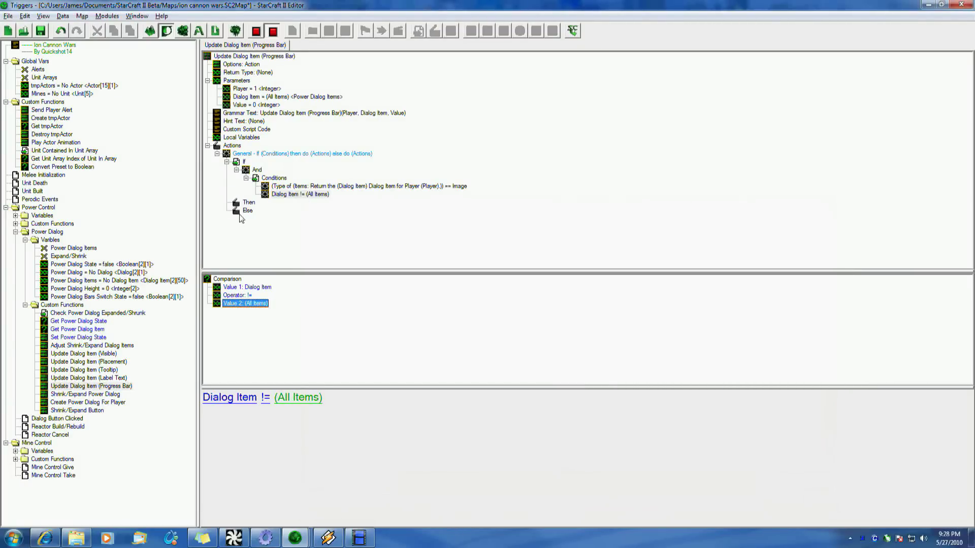
Add a 'Do Nothing' comment under the Else branch
{"action": "right_click", "coordinate": [247, 211]}
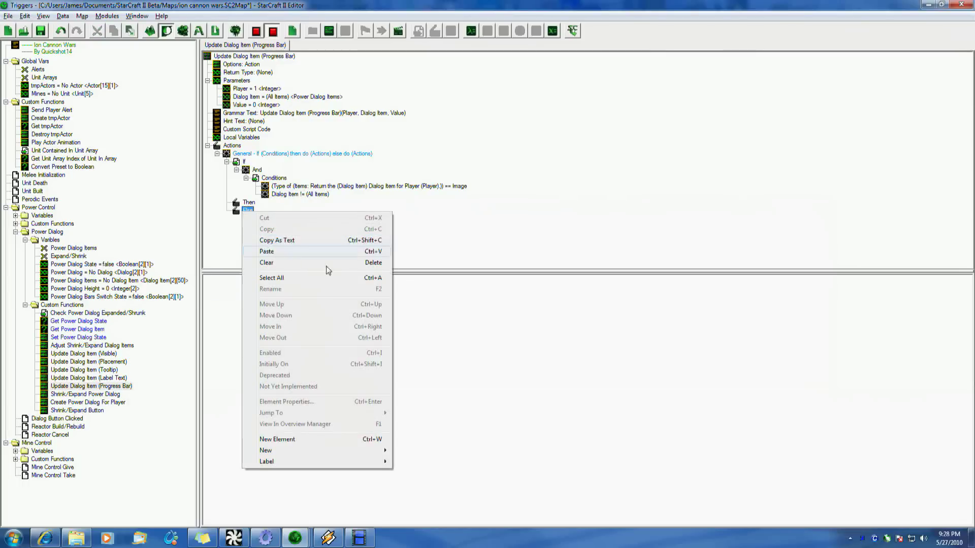
{"action": "left_click", "coordinate": [284, 439]}
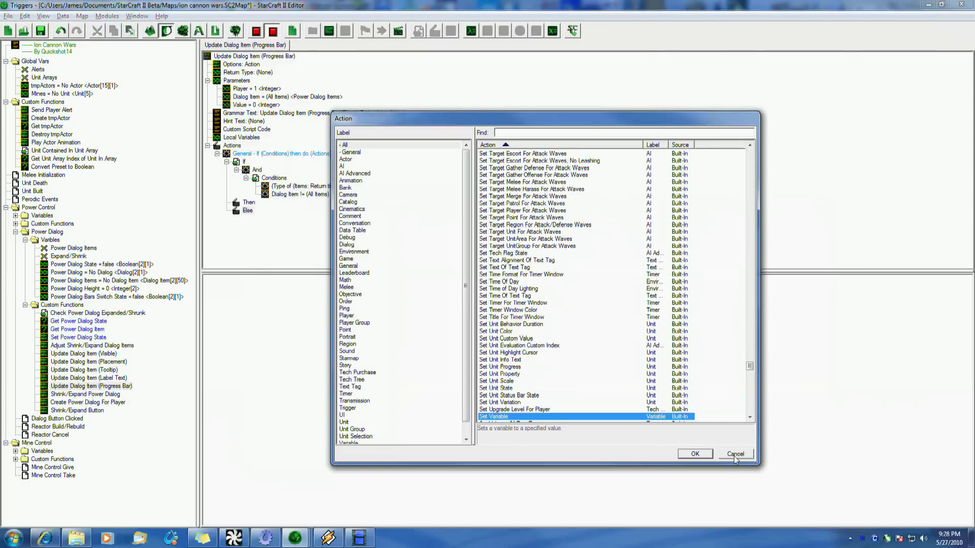
{"action": "key", "text": "Escape"}
{"action": "right_click", "coordinate": [245, 213]}
{"action": "mouse_move", "coordinate": [268, 450]}
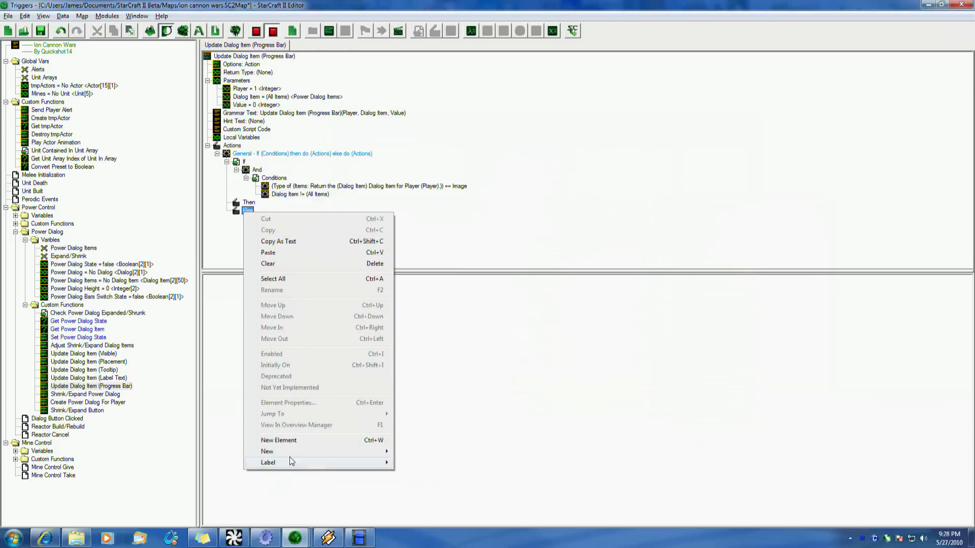
{"action": "left_click", "coordinate": [446, 452]}
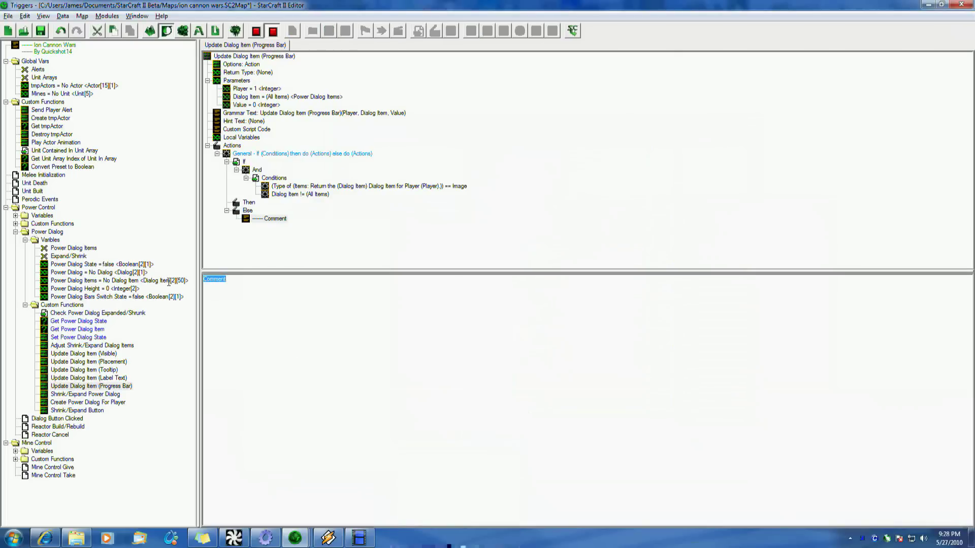
{"action": "type", "text": "Do Nothing"}
{"action": "left_click", "coordinate": [312, 194]}
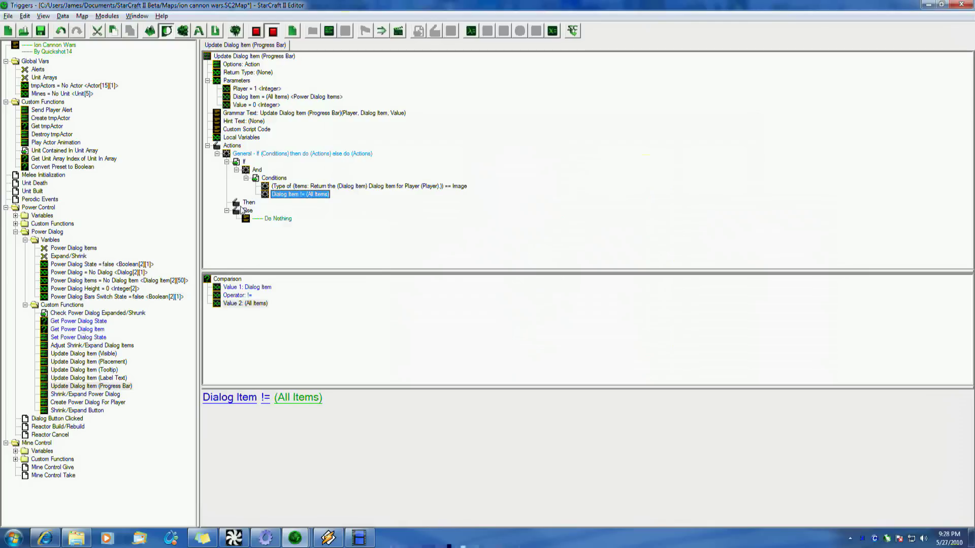
{"action": "left_click", "coordinate": [249, 203]}
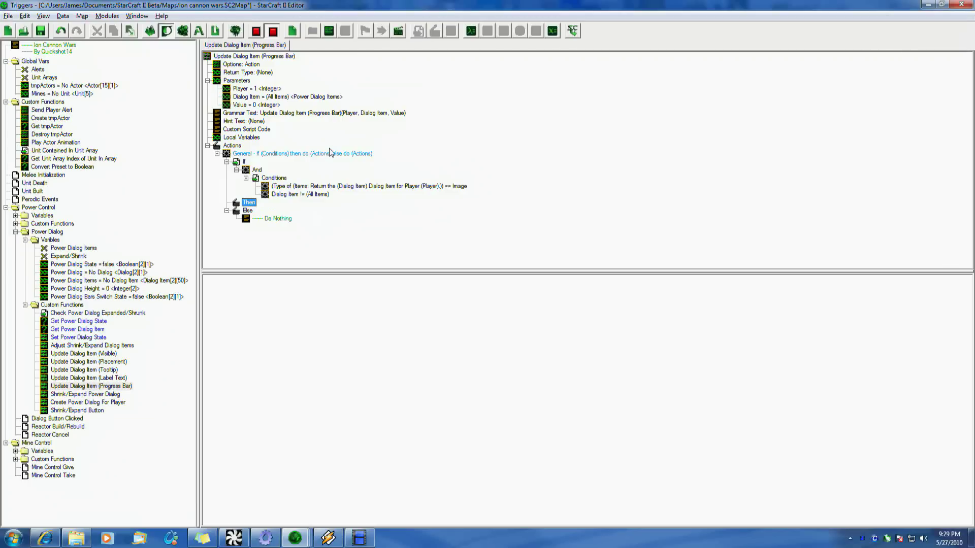
Show the trigger libraries and browse Built-In's AI and Camera categories
{"action": "left_click", "coordinate": [256, 32]}
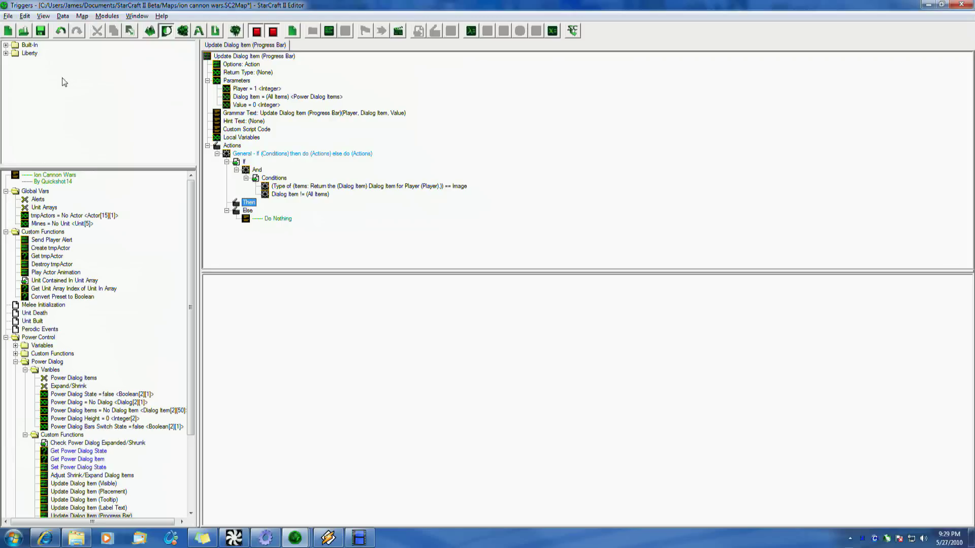
{"action": "left_click", "coordinate": [7, 45]}
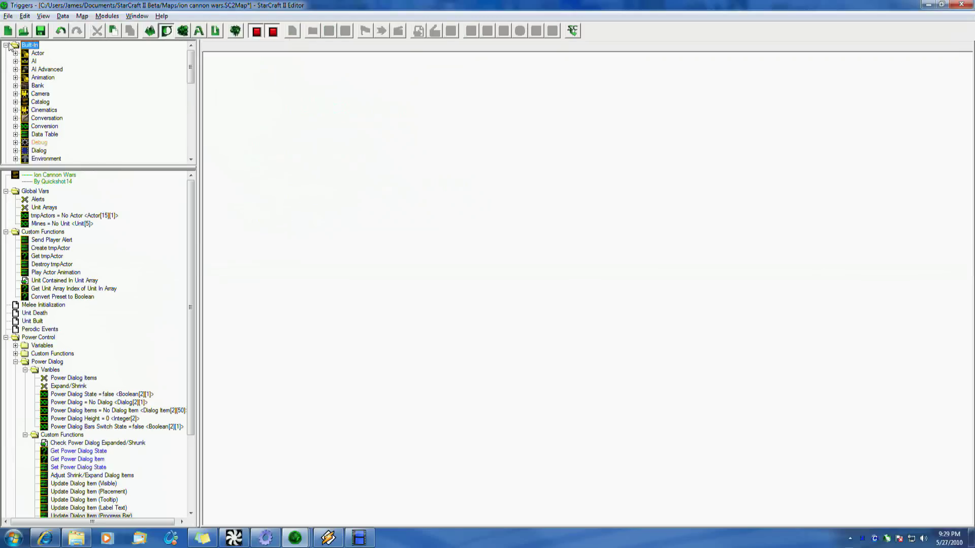
{"action": "left_click", "coordinate": [16, 61]}
{"action": "left_click", "coordinate": [15, 61]}
{"action": "left_click", "coordinate": [15, 94]}
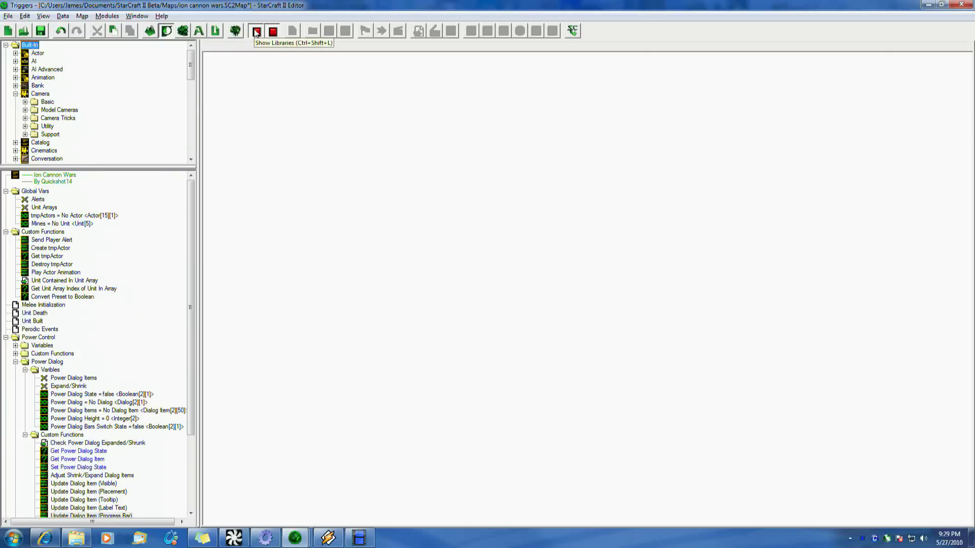
{"action": "left_click", "coordinate": [6, 44]}
{"action": "left_click", "coordinate": [16, 94]}
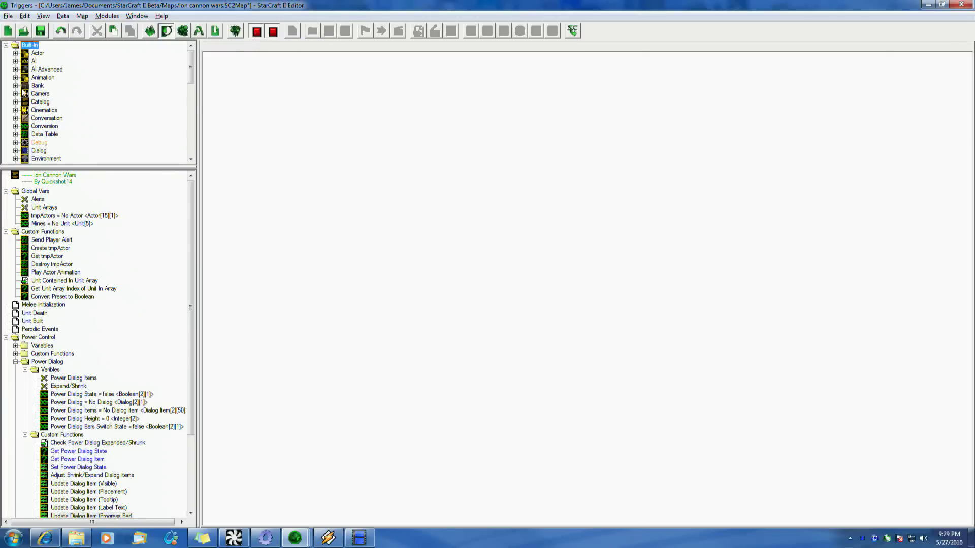
Expand and collapse the Liberty library, then view the library import/export options
{"action": "left_click", "coordinate": [6, 45]}
{"action": "left_click", "coordinate": [7, 53]}
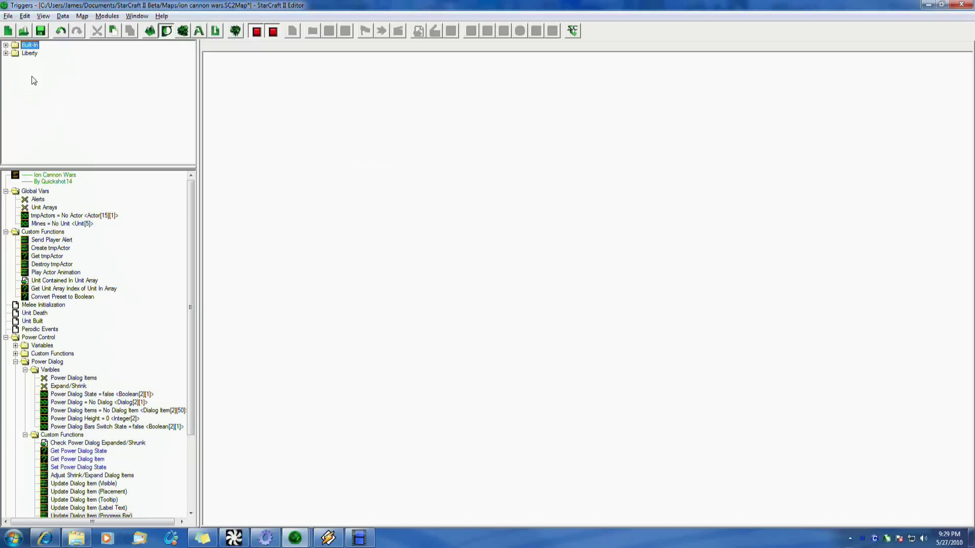
{"action": "right_click", "coordinate": [40, 101]}
{"action": "mouse_move", "coordinate": [114, 374]}
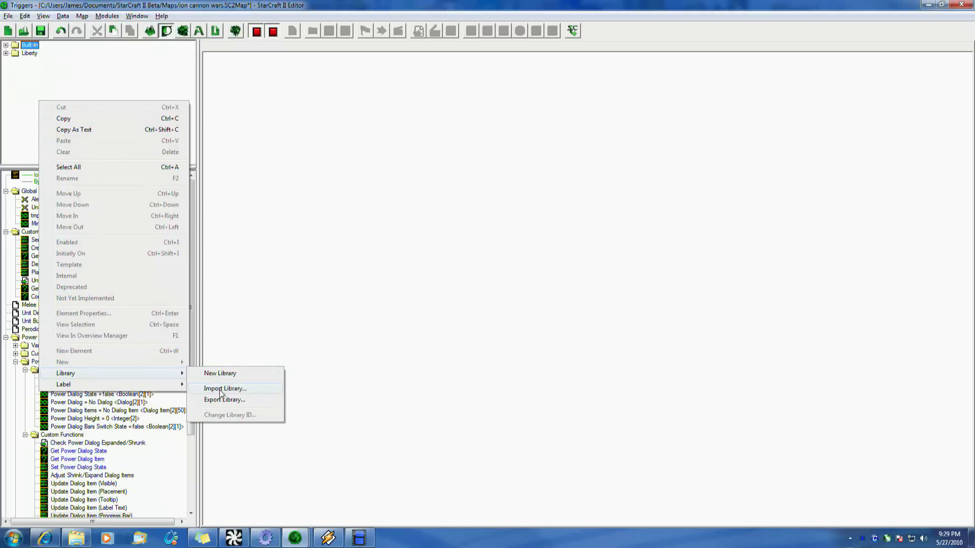
{"action": "left_click", "coordinate": [36, 48]}
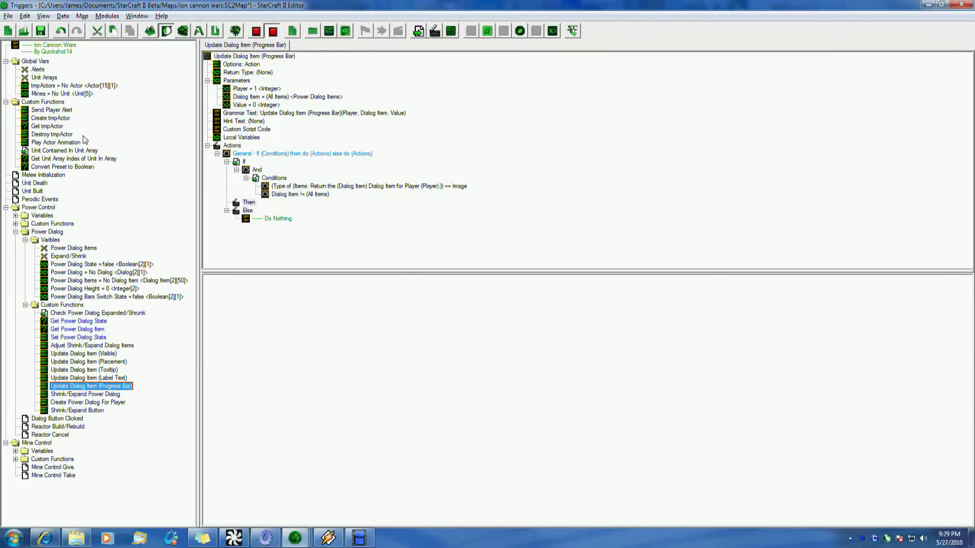
Browse Send Player Alert and Power Dialog items, then return to Update Dialog Item (Progress Bar)
{"action": "left_click", "coordinate": [47, 110]}
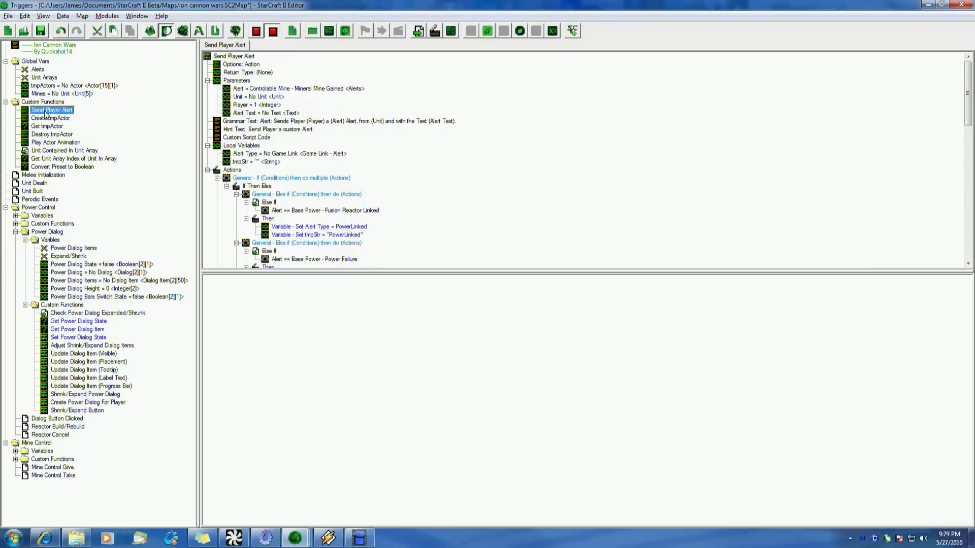
{"action": "left_click", "coordinate": [71, 313]}
{"action": "left_click", "coordinate": [78, 297]}
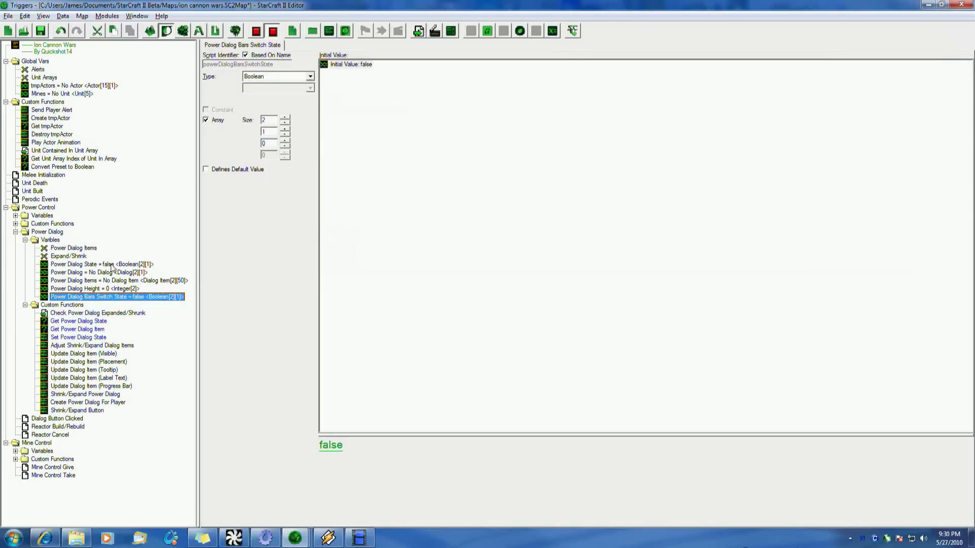
{"action": "left_click", "coordinate": [87, 387]}
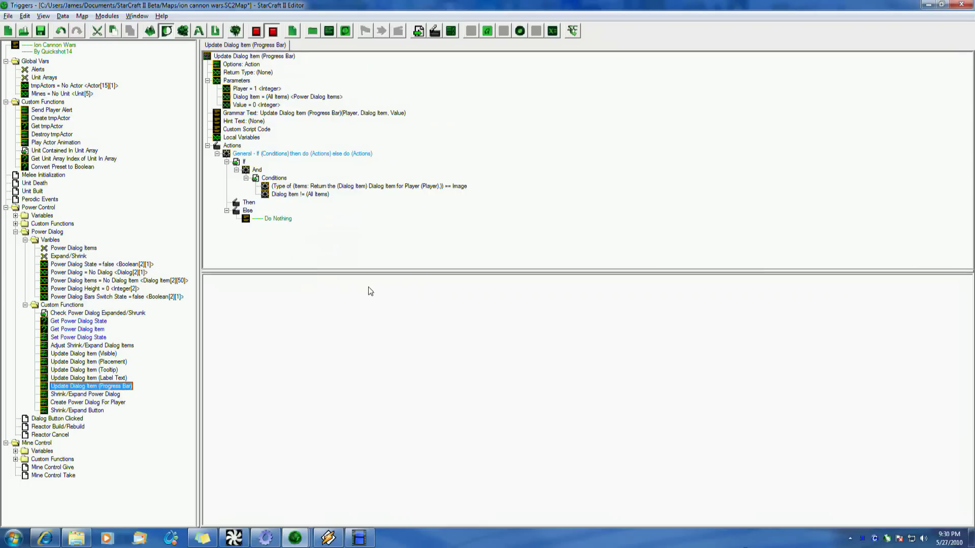
Add a Set Dialog Size action under Then, found in the Dialog category
{"action": "left_click", "coordinate": [314, 186]}
{"action": "left_click", "coordinate": [252, 203]}
{"action": "right_click", "coordinate": [253, 203]}
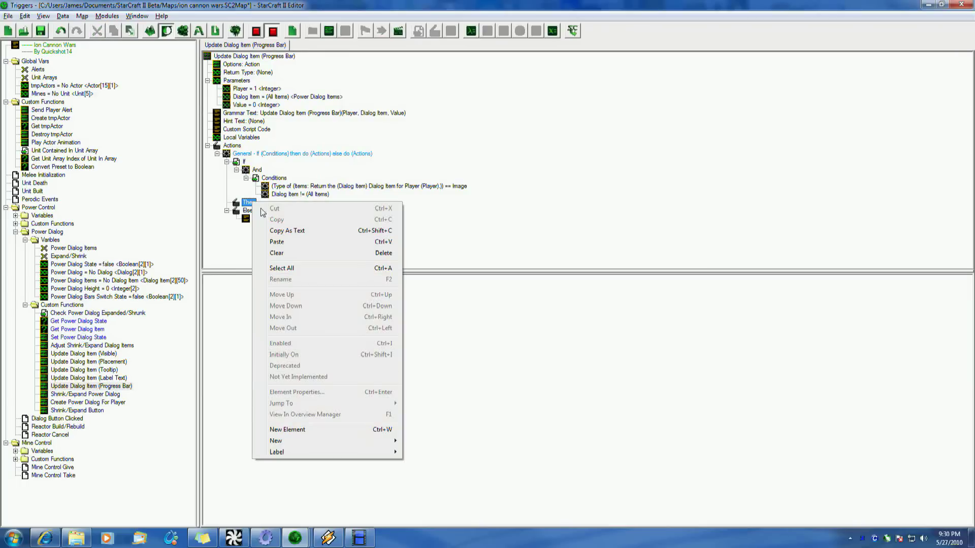
{"action": "left_click", "coordinate": [310, 431]}
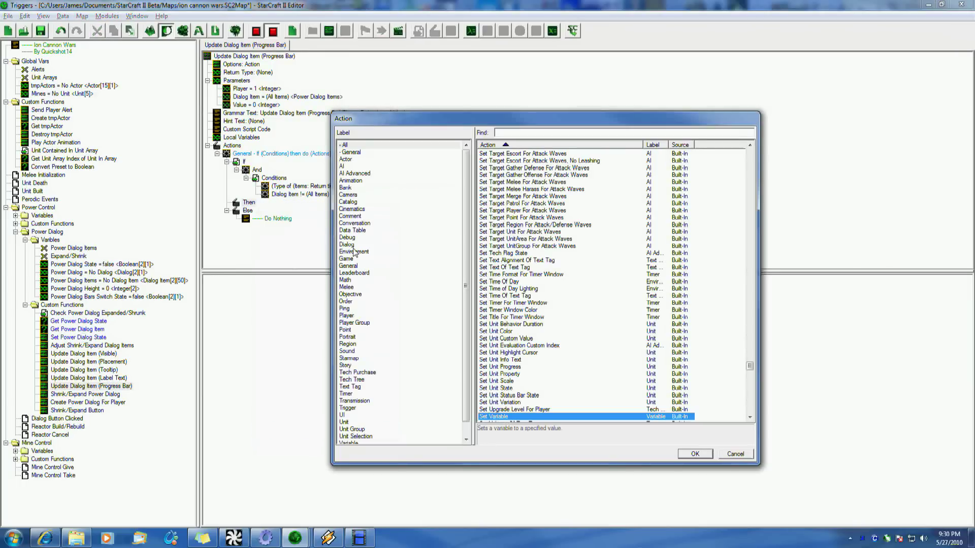
{"action": "left_click", "coordinate": [355, 244]}
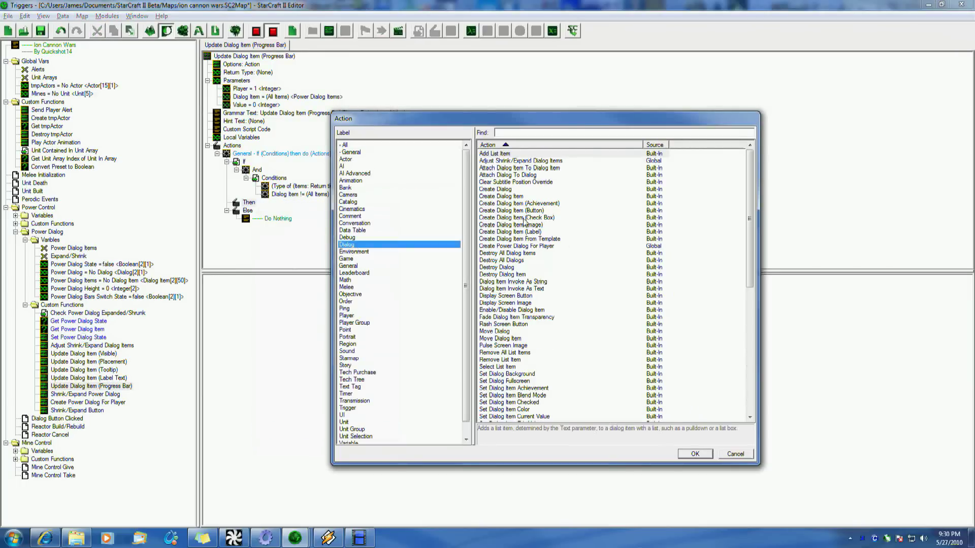
{"action": "left_click", "coordinate": [522, 338]}
{"action": "scroll", "coordinate": [521, 339], "scroll_direction": "down", "scroll_amount": 6}
{"action": "scroll", "coordinate": [520, 339], "scroll_direction": "down", "scroll_amount": 3}
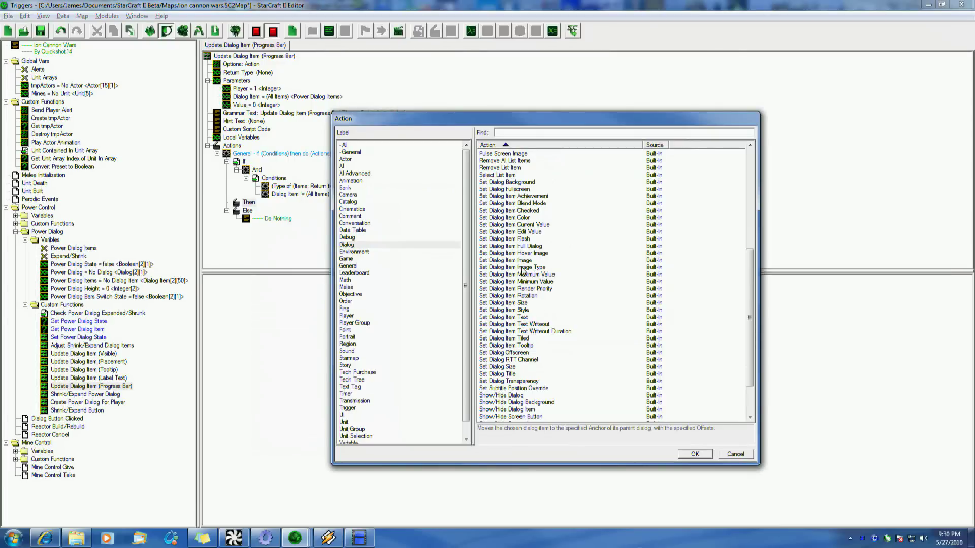
{"action": "scroll", "coordinate": [547, 355], "scroll_direction": "down", "scroll_amount": 2}
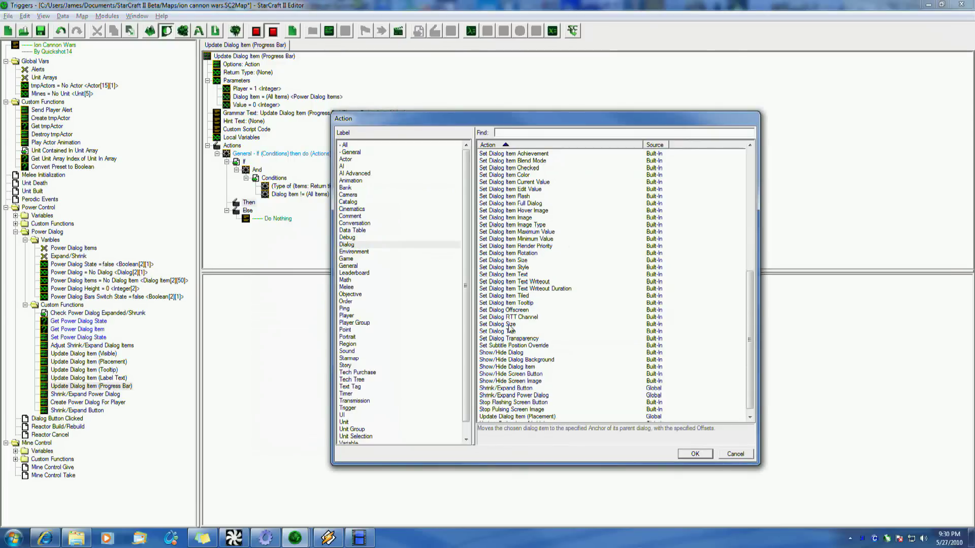
{"action": "left_click", "coordinate": [509, 326]}
{"action": "left_click", "coordinate": [696, 454]}
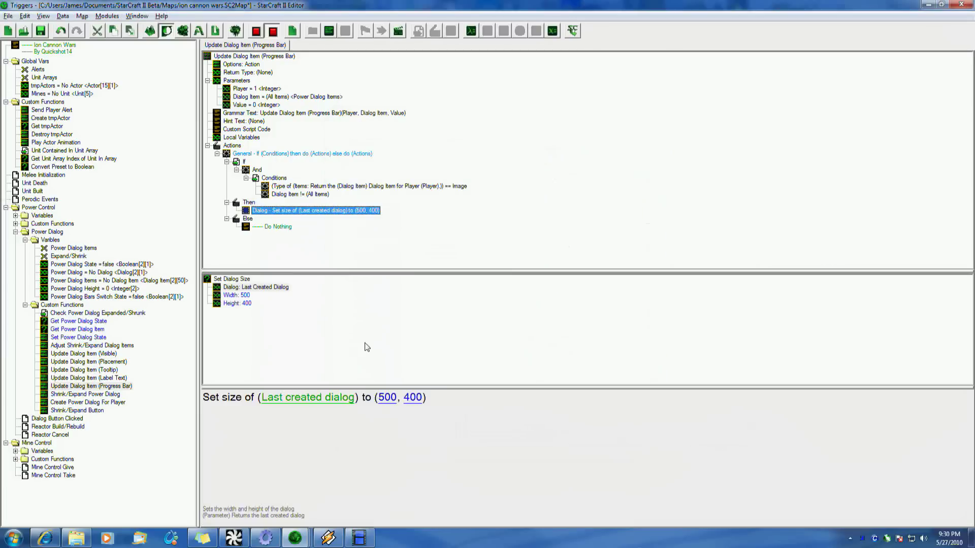
Review the Dialog value choices, keeping Last Created Dialog at size 500 by 400
{"action": "double_click", "coordinate": [254, 288]}
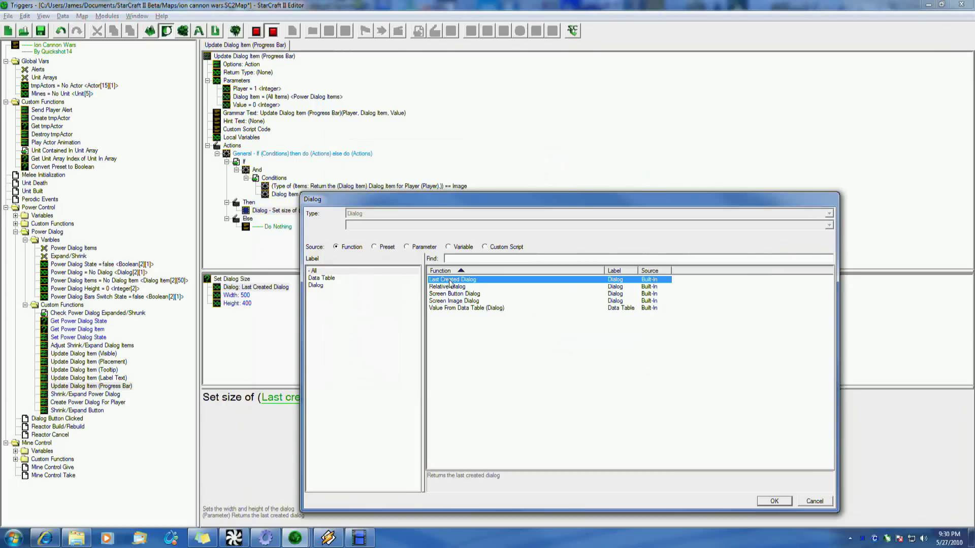
{"action": "left_click", "coordinate": [321, 286]}
{"action": "left_click", "coordinate": [321, 278]}
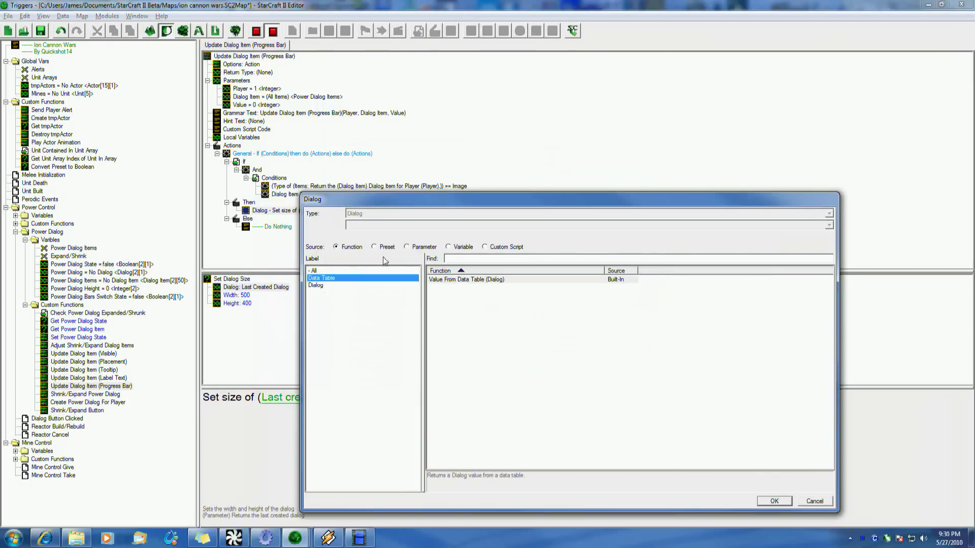
{"action": "left_click", "coordinate": [406, 247]}
{"action": "left_click", "coordinate": [373, 247]}
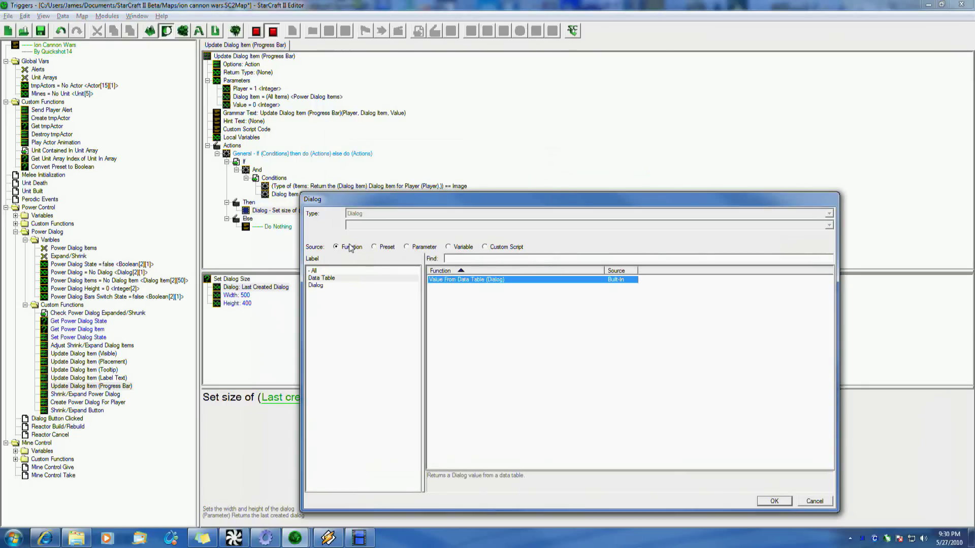
{"action": "left_click", "coordinate": [818, 502]}
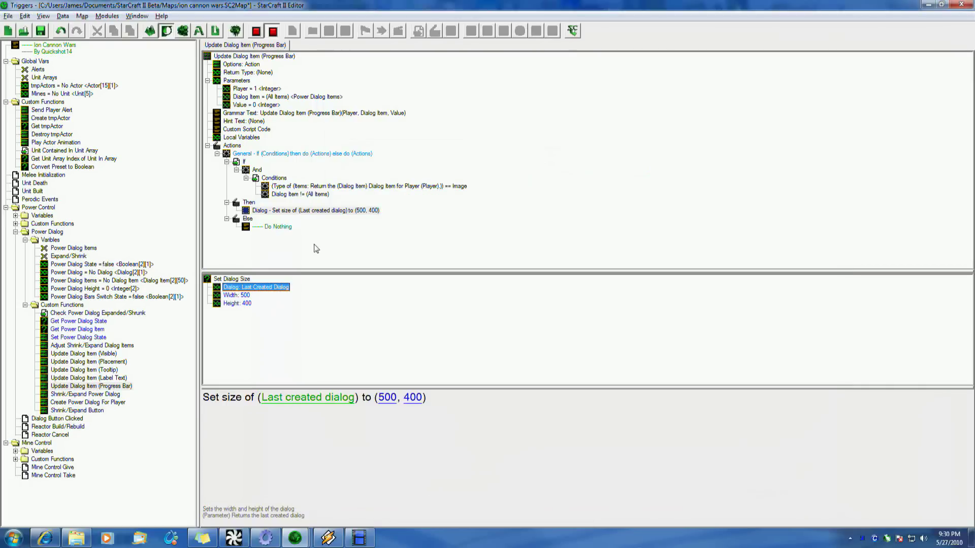
Change the action to Set Dialog Item Size targeting Get Power Dialog Item
{"action": "double_click", "coordinate": [314, 210]}
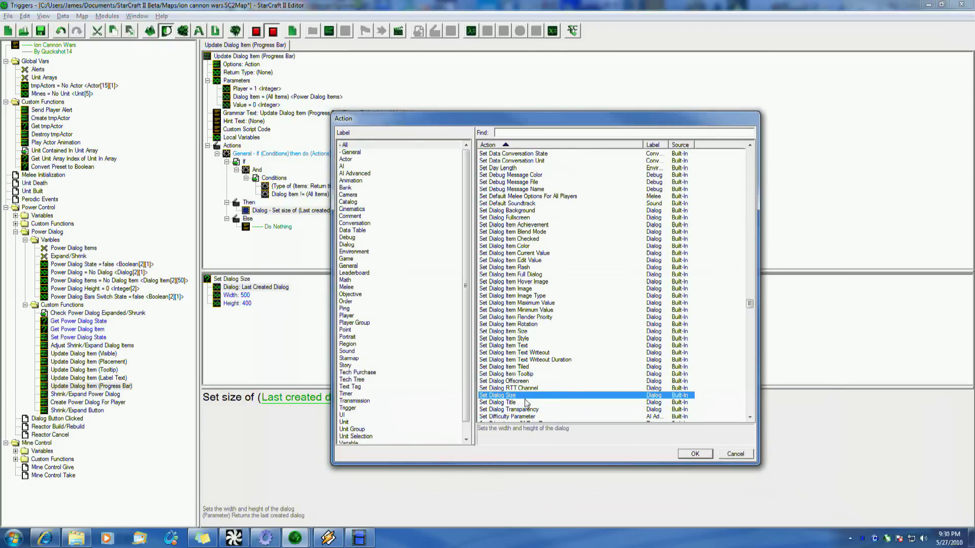
{"action": "left_click", "coordinate": [526, 402]}
{"action": "scroll", "coordinate": [538, 406], "scroll_direction": "down", "scroll_amount": 3}
{"action": "scroll", "coordinate": [533, 369], "scroll_direction": "up", "scroll_amount": 2}
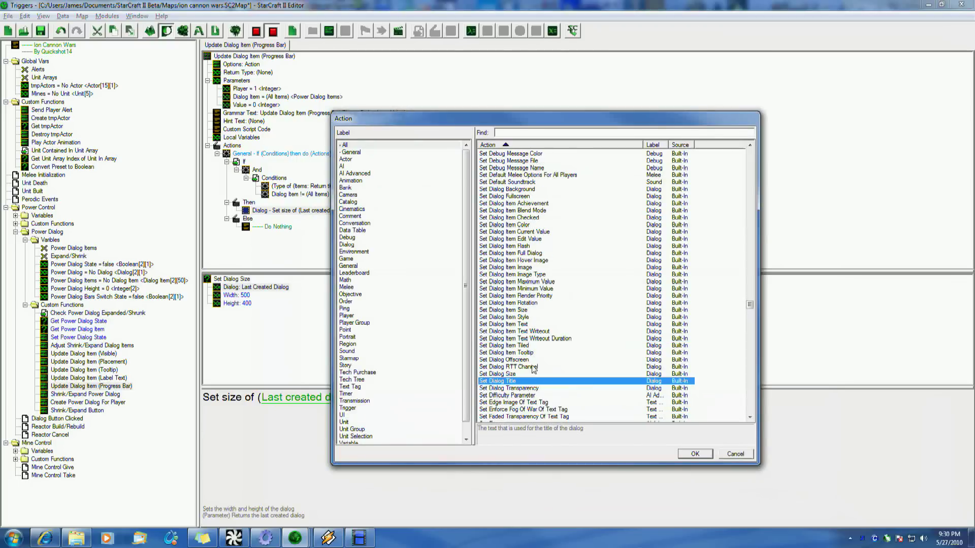
{"action": "left_click", "coordinate": [528, 318]}
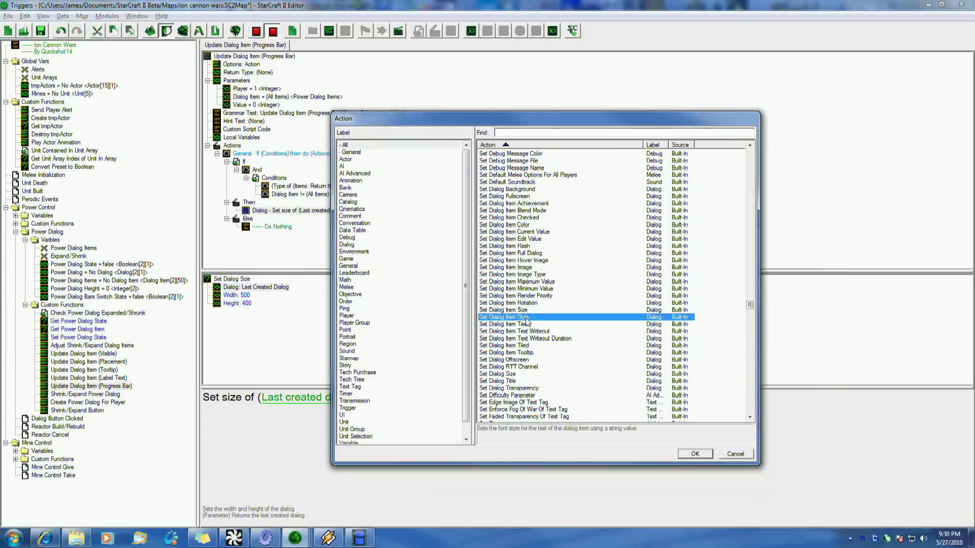
{"action": "left_click", "coordinate": [702, 453]}
{"action": "double_click", "coordinate": [241, 288]}
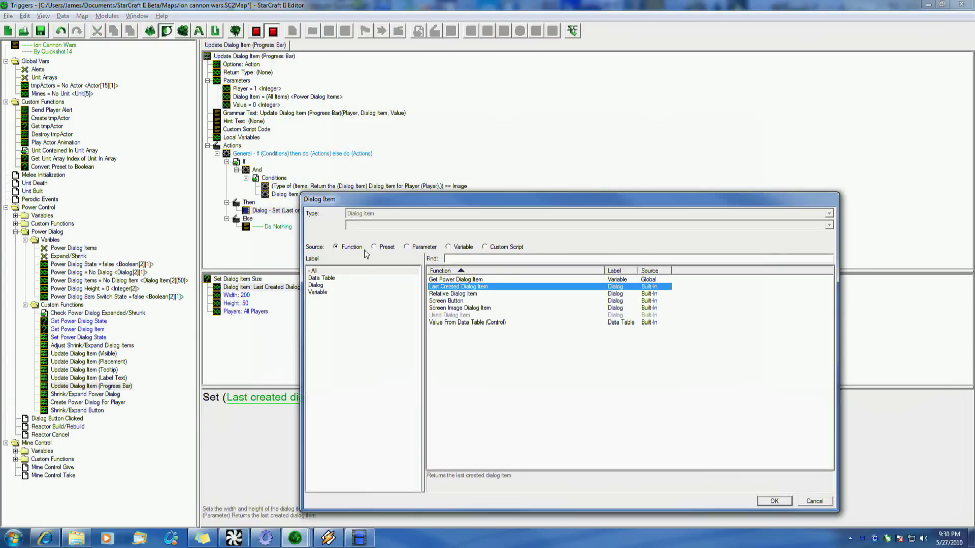
{"action": "left_click", "coordinate": [474, 279]}
{"action": "left_click", "coordinate": [790, 501]}
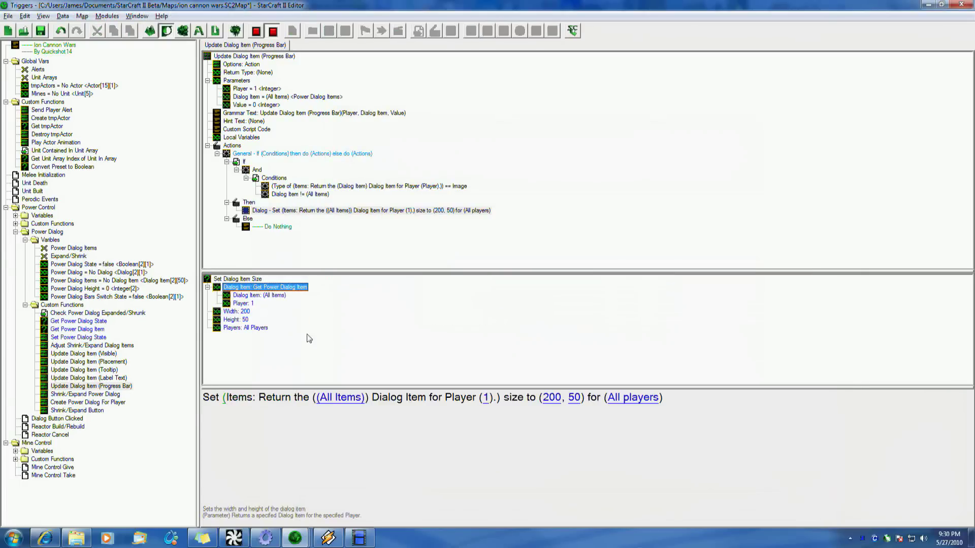
Set Get Power Dialog Item's arguments to the Dialog Item and Player parameters
{"action": "double_click", "coordinate": [261, 296]}
{"action": "left_click", "coordinate": [407, 246]}
{"action": "key", "text": "Return"}
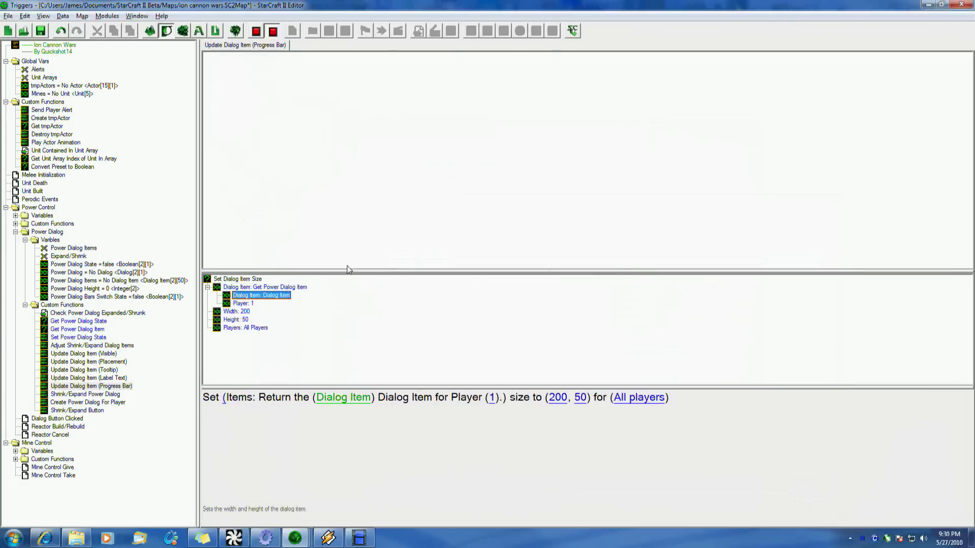
{"action": "double_click", "coordinate": [246, 296]}
{"action": "key", "text": "Escape"}
{"action": "double_click", "coordinate": [244, 303]}
{"action": "left_click", "coordinate": [407, 247]}
{"action": "key", "text": "Return"}
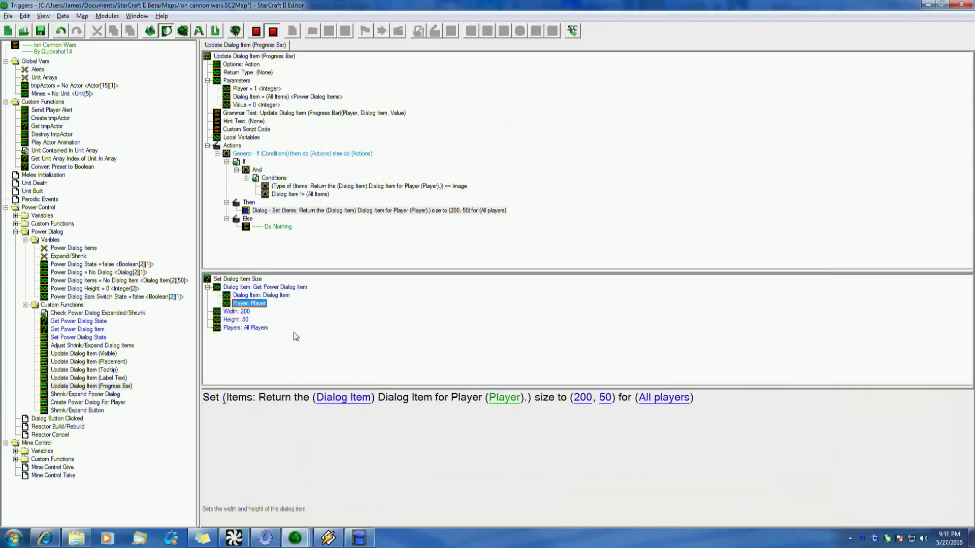
Try setting the height of 50 to Dialog Height, then abandon it
{"action": "double_click", "coordinate": [246, 319]}
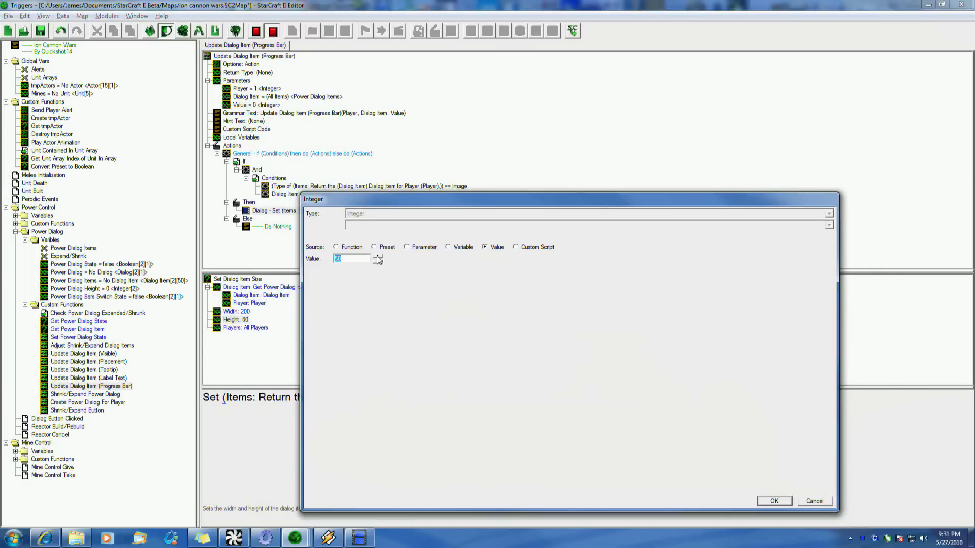
{"action": "left_click", "coordinate": [364, 247]}
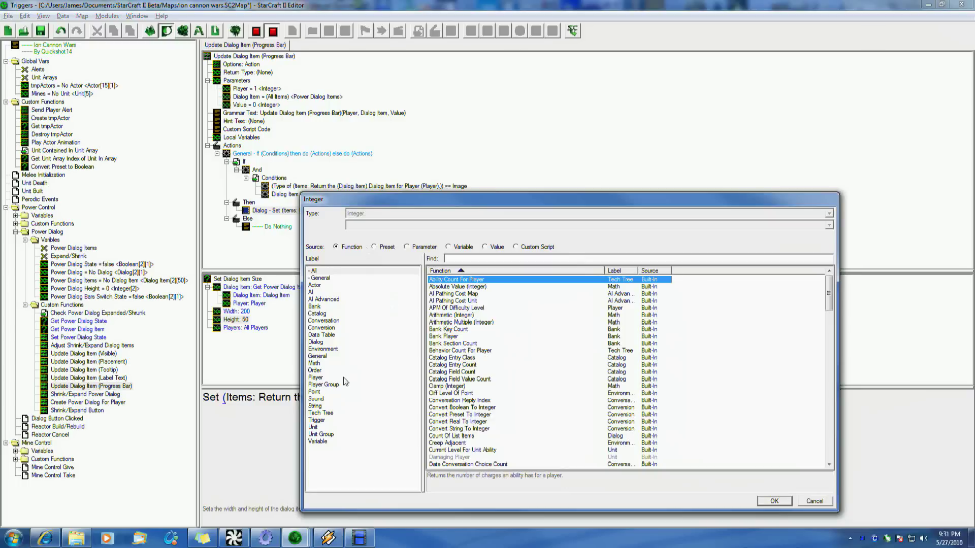
{"action": "left_click", "coordinate": [315, 343]}
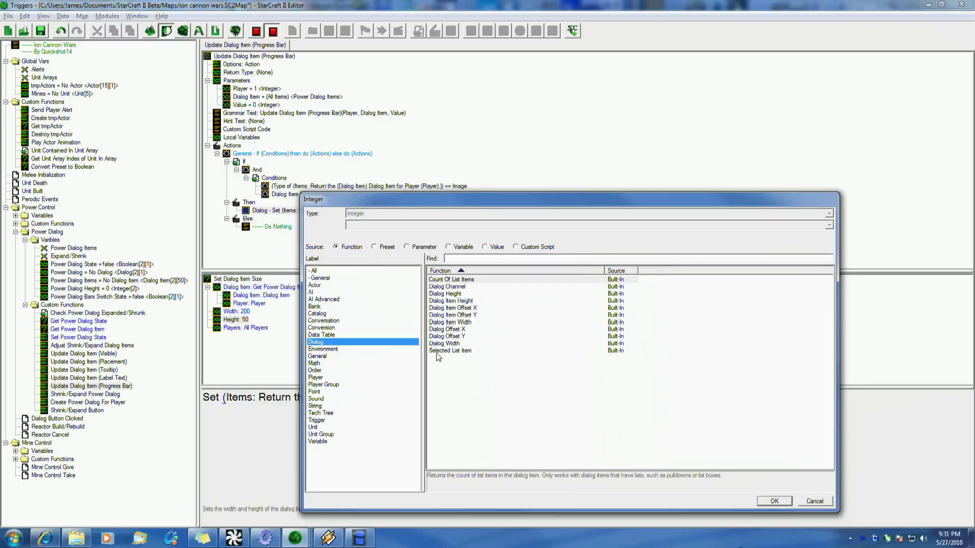
{"action": "double_click", "coordinate": [446, 293]}
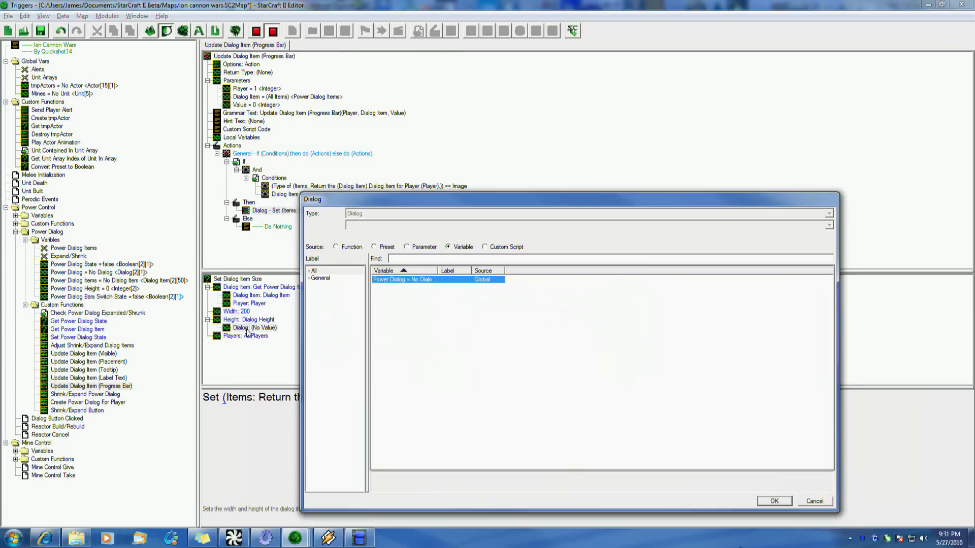
{"action": "double_click", "coordinate": [250, 328]}
{"action": "left_click", "coordinate": [351, 247]}
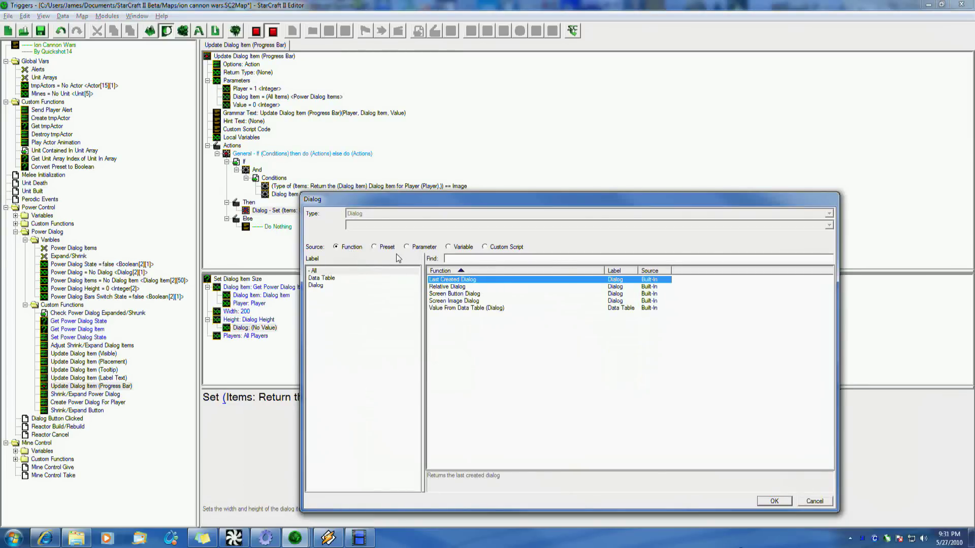
{"action": "left_click", "coordinate": [814, 501]}
Set the height to Dialog Item Height of Get Power Dialog Item with the Dialog Item parameter
{"action": "double_click", "coordinate": [270, 319]}
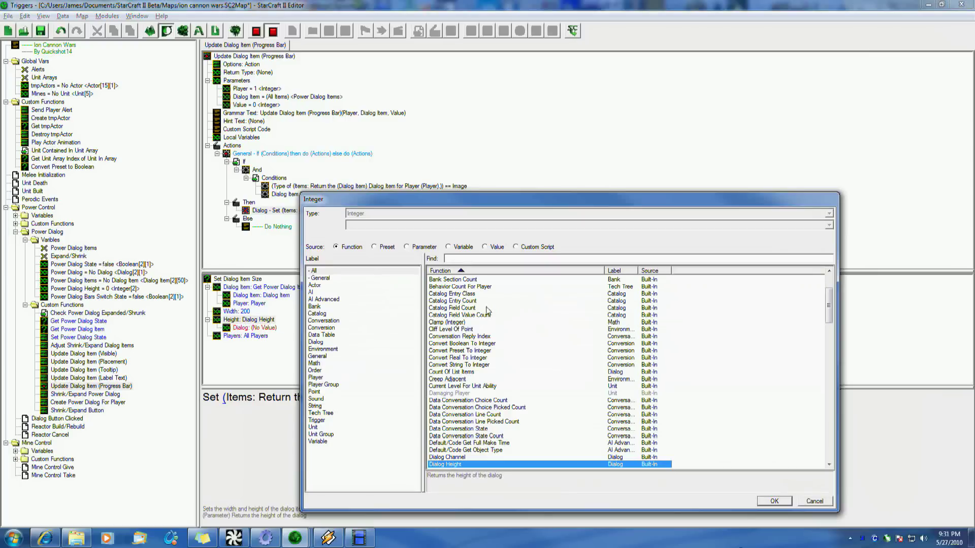
{"action": "left_click", "coordinate": [319, 343]}
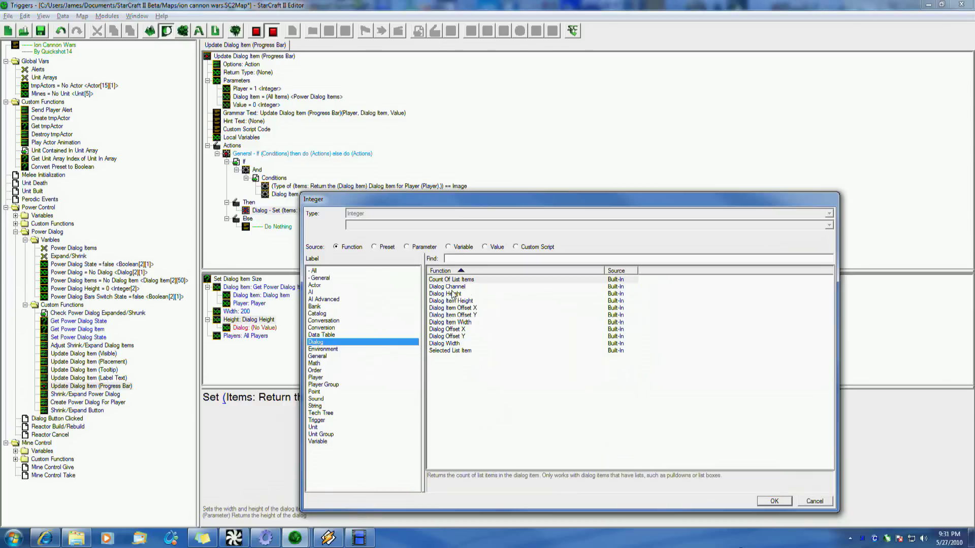
{"action": "double_click", "coordinate": [471, 301]}
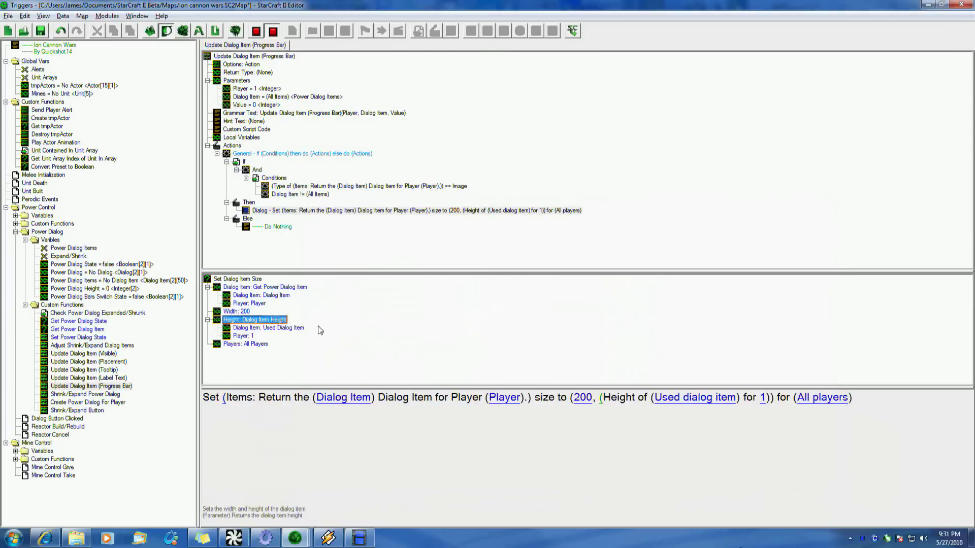
{"action": "double_click", "coordinate": [293, 327]}
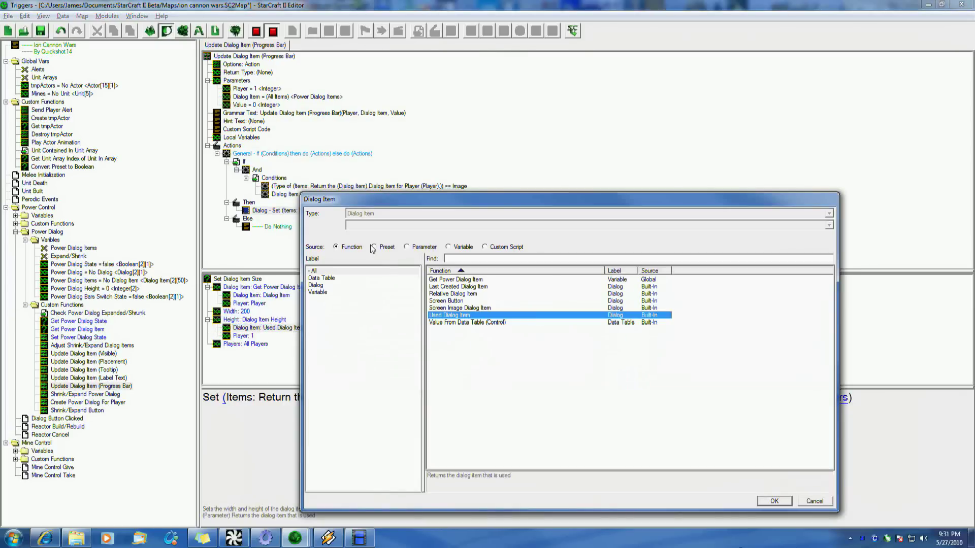
{"action": "double_click", "coordinate": [470, 280]}
{"action": "double_click", "coordinate": [264, 339]}
{"action": "left_click", "coordinate": [417, 252]}
{"action": "double_click", "coordinate": [457, 280]}
Set both player arguments in the height expression to the Player parameter
{"action": "double_click", "coordinate": [256, 344]}
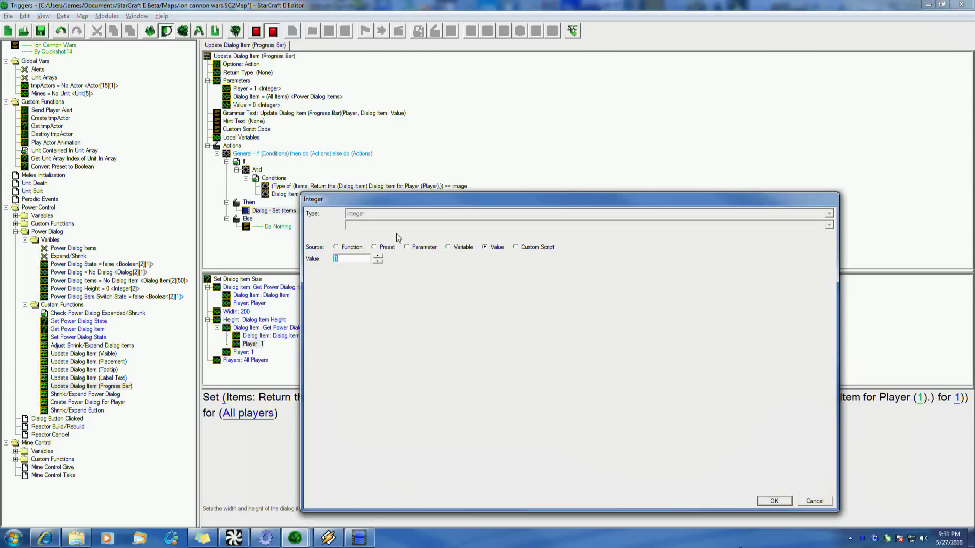
{"action": "left_click", "coordinate": [418, 247]}
{"action": "double_click", "coordinate": [402, 280]}
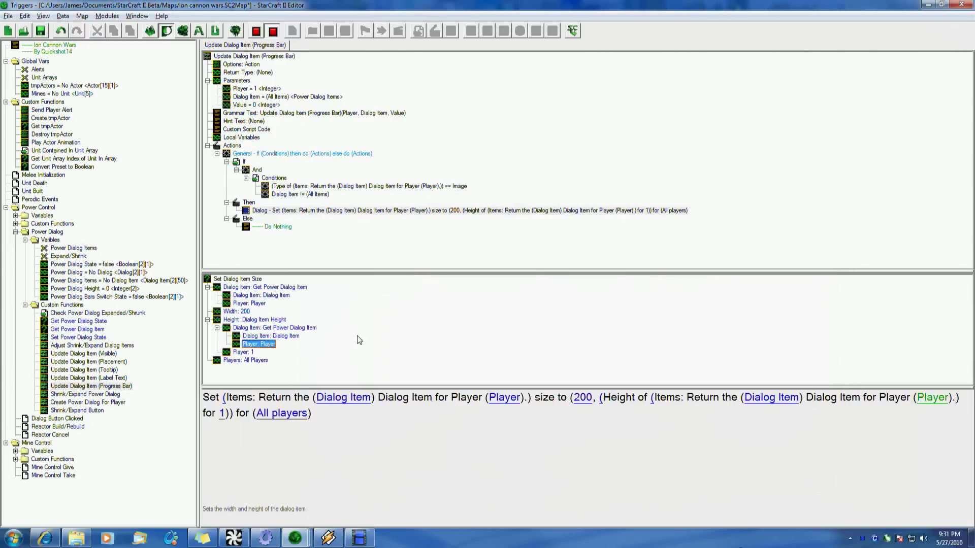
{"action": "double_click", "coordinate": [249, 352]}
{"action": "left_click", "coordinate": [413, 249]}
{"action": "double_click", "coordinate": [401, 279]}
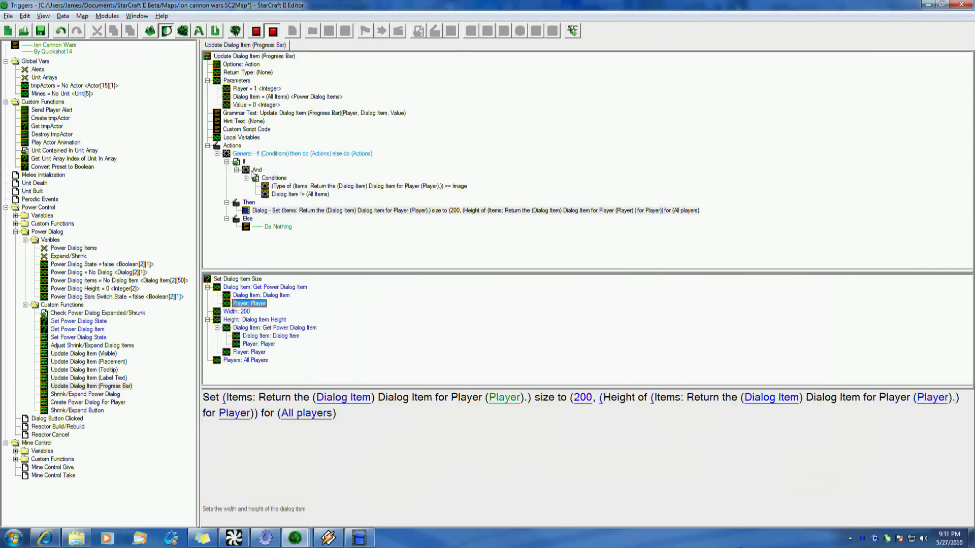
{"action": "left_click", "coordinate": [248, 89]}
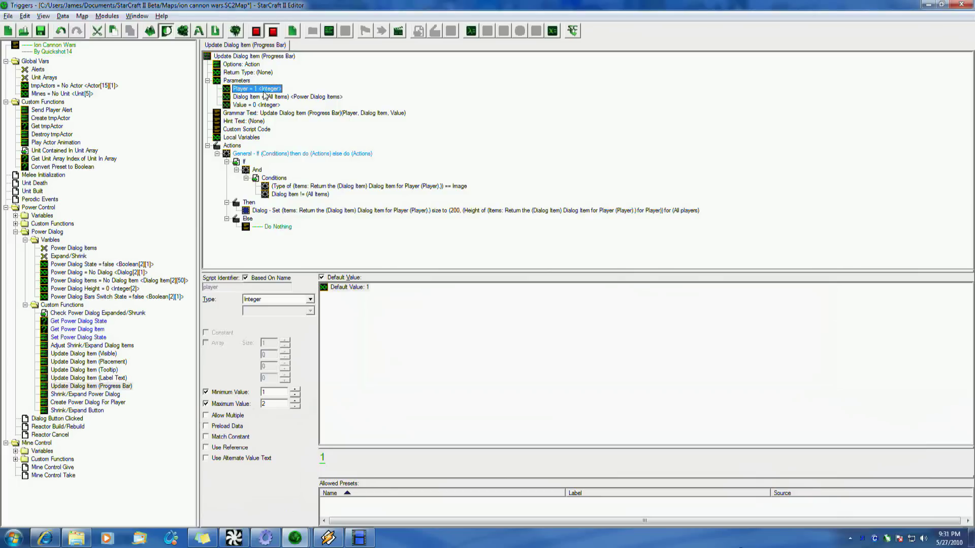
Set Players to Convert Player To Player Group using the Player parameter
{"action": "left_click", "coordinate": [285, 210]}
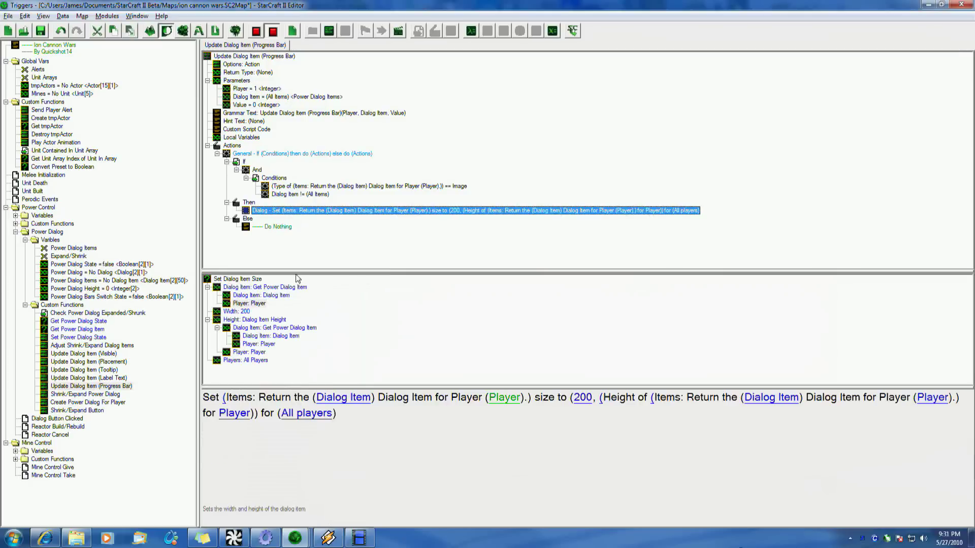
{"action": "left_click", "coordinate": [251, 352]}
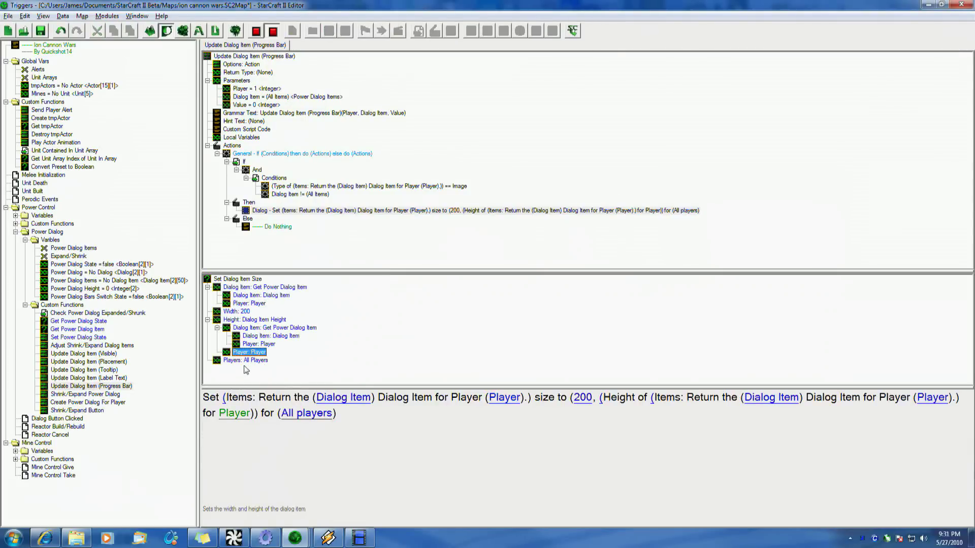
{"action": "double_click", "coordinate": [244, 361]}
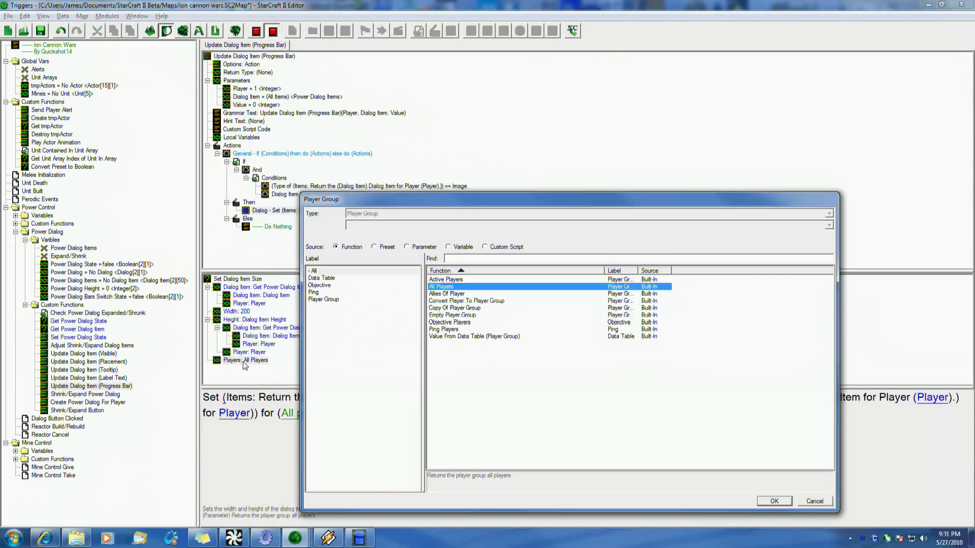
{"action": "double_click", "coordinate": [456, 301]}
{"action": "double_click", "coordinate": [244, 369]}
{"action": "left_click", "coordinate": [425, 246]}
{"action": "double_click", "coordinate": [376, 274]}
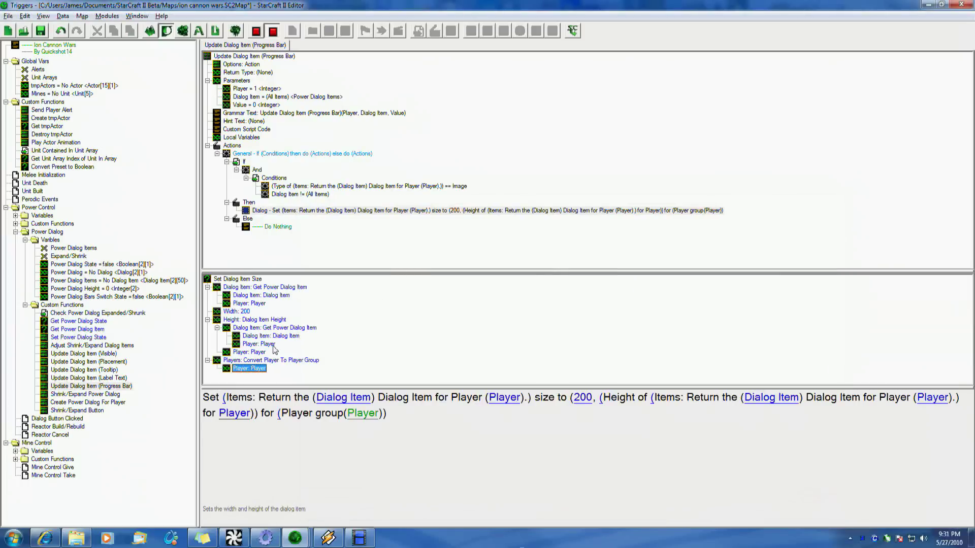
Replace the width of 200 with the Value parameter and save the map
{"action": "double_click", "coordinate": [237, 312]}
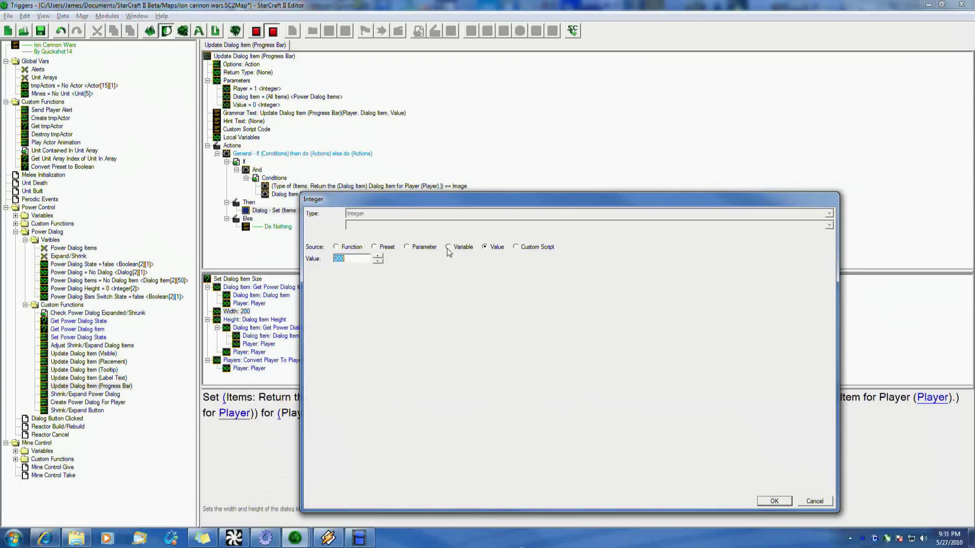
{"action": "left_click", "coordinate": [429, 249]}
{"action": "left_click", "coordinate": [393, 289]}
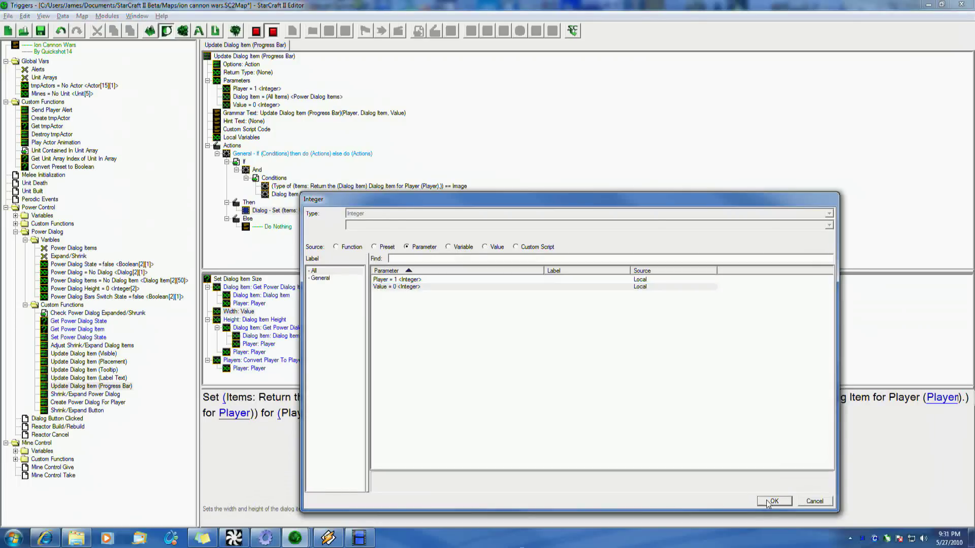
{"action": "left_click", "coordinate": [768, 502]}
{"action": "left_click", "coordinate": [40, 32]}
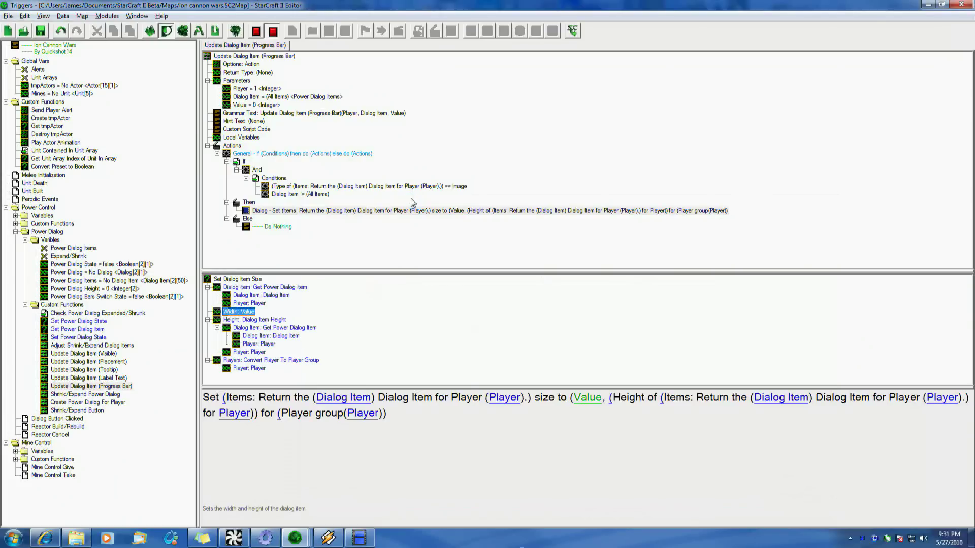
Review the finished resize action and the Else branch's Do Nothing action
{"action": "left_click", "coordinate": [287, 212]}
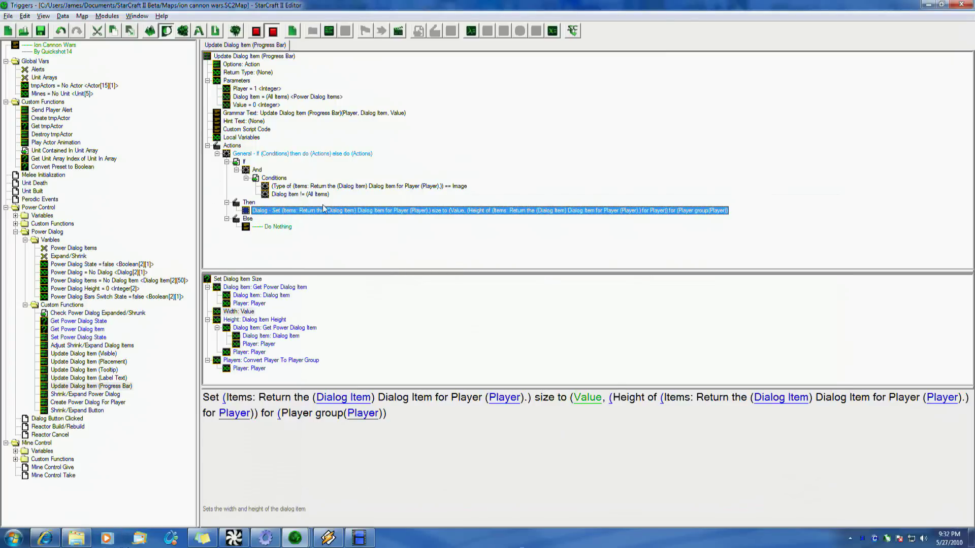
{"action": "left_click", "coordinate": [279, 228]}
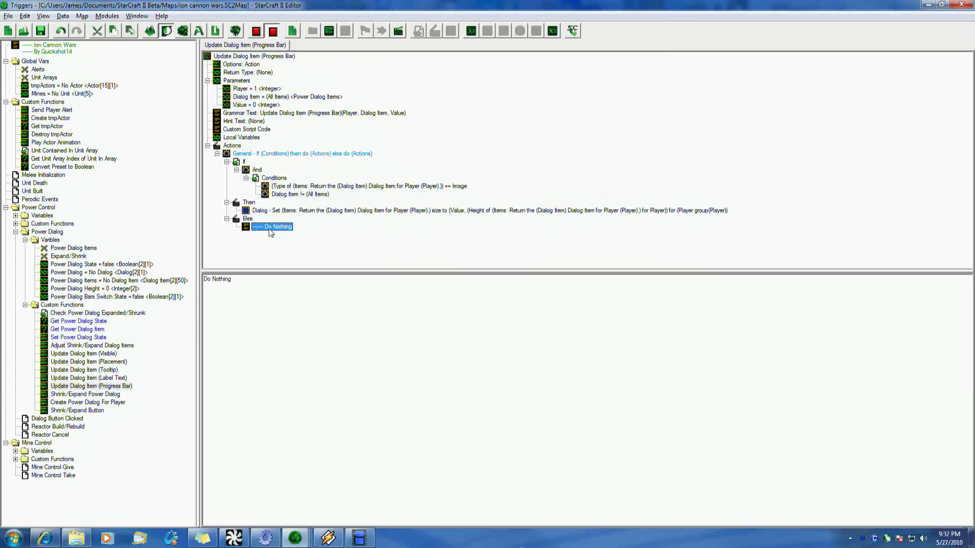
{"action": "left_click", "coordinate": [256, 285]}
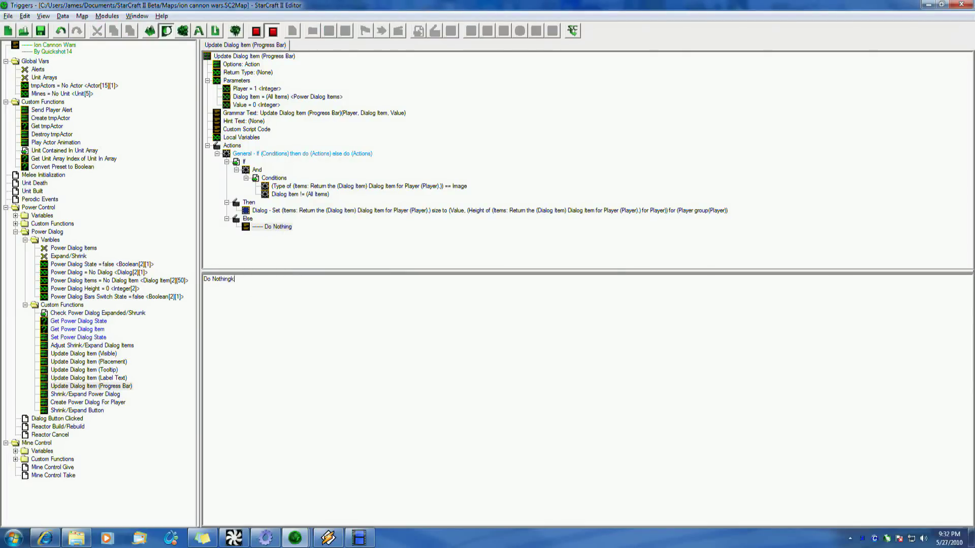
Revert the stray text in the Do Nothing comment and display the Set Dialog Item Size parameters
{"action": "type", "text": "gidfogrioghroijgkrjgoirjgjoijrg"}
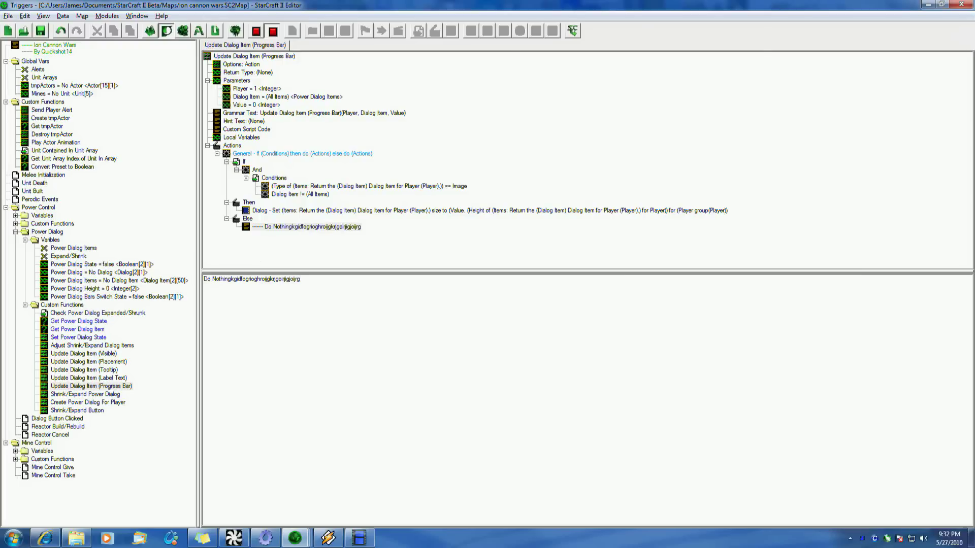
{"action": "key", "text": "BackSpace"}
{"action": "key", "text": "BackSpace"}
{"action": "key", "text": "BackSpace"}
{"action": "key", "text": "BackSpace"}
{"action": "key", "text": "BackSpace"}
{"action": "key", "text": "BackSpace"}
{"action": "key", "text": "BackSpace"}
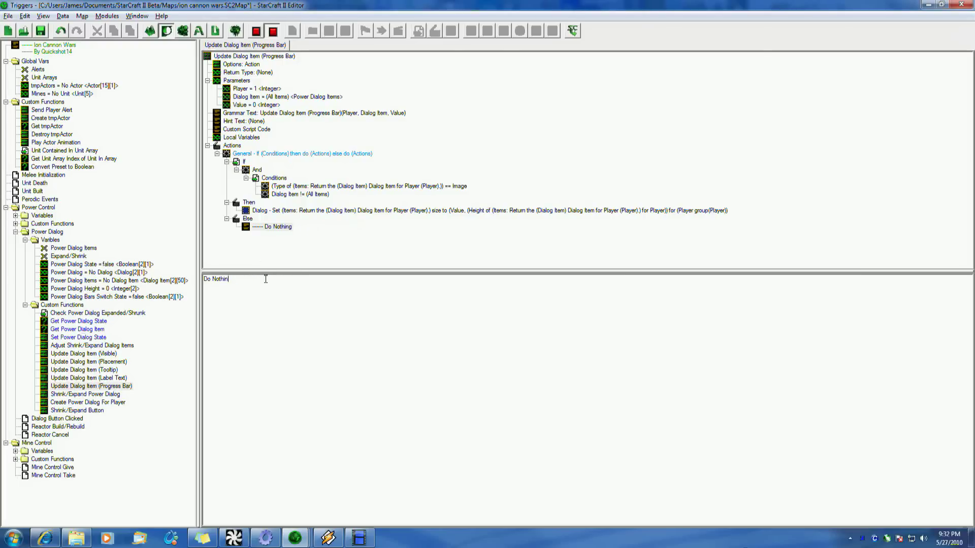
{"action": "left_click", "coordinate": [301, 210]}
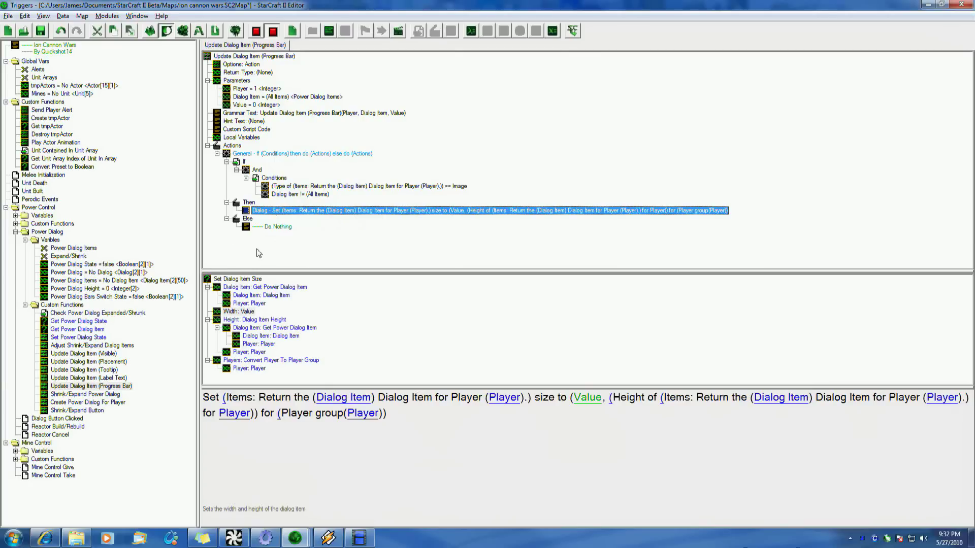
Rename the progress-bar function to 'Update Dialog Item (Progress Bar Value)' and check its grammar text
{"action": "left_click", "coordinate": [114, 388]}
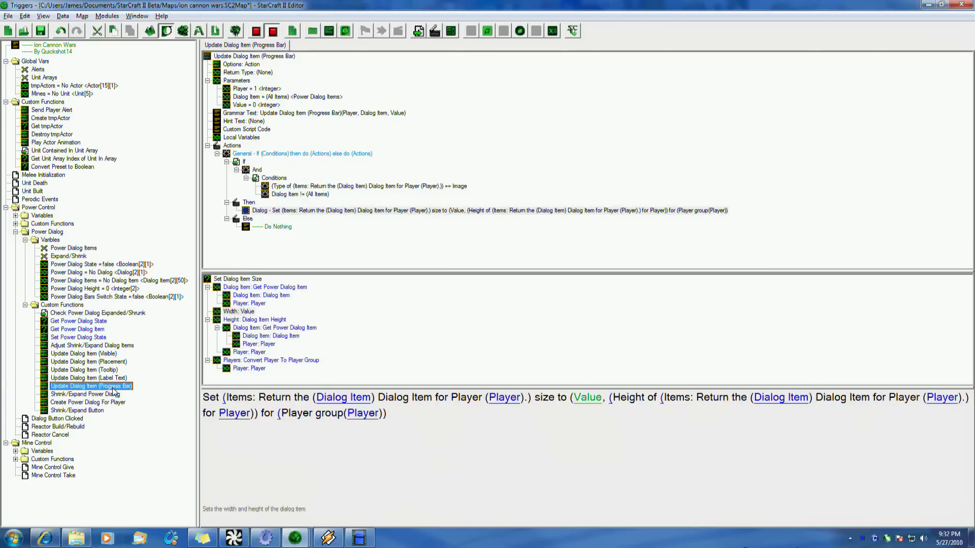
{"action": "right_click", "coordinate": [114, 387]}
{"action": "left_click", "coordinate": [142, 197]}
{"action": "type", "text": "Vali"}
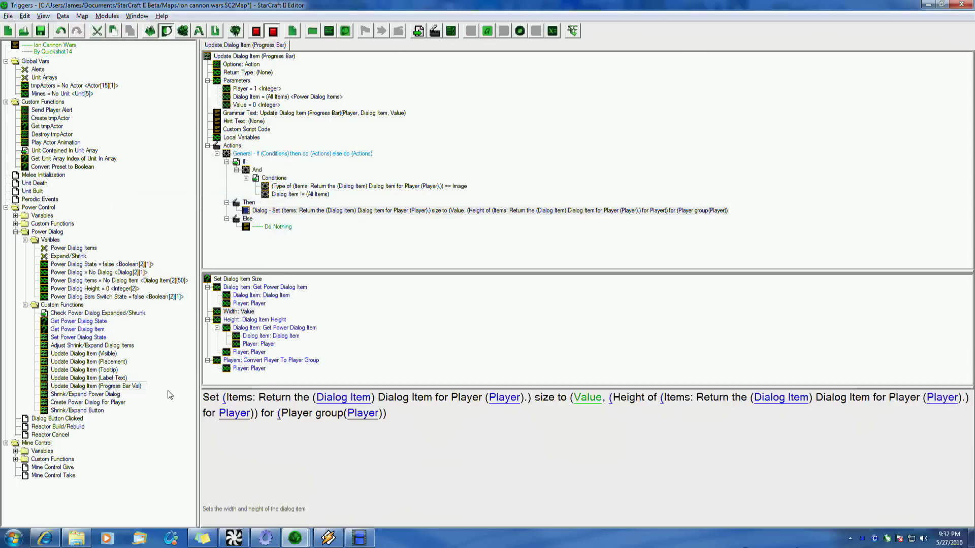
{"action": "type", "text": "ue)"}
{"action": "left_click", "coordinate": [250, 122]}
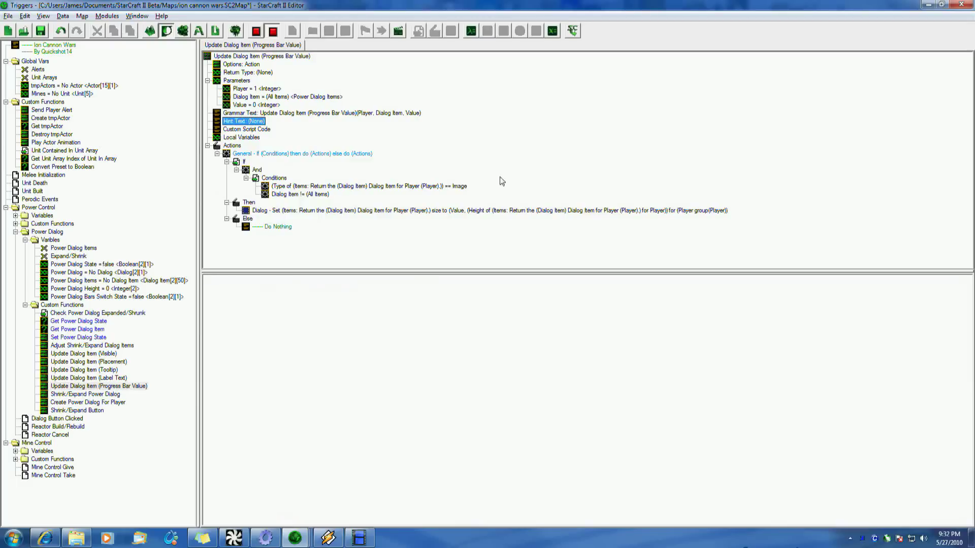
{"action": "left_click", "coordinate": [246, 113]}
Recheck the grammar text and the size-setting action's parameters, leaving them unchanged, then save the map
{"action": "double_click", "coordinate": [298, 211]}
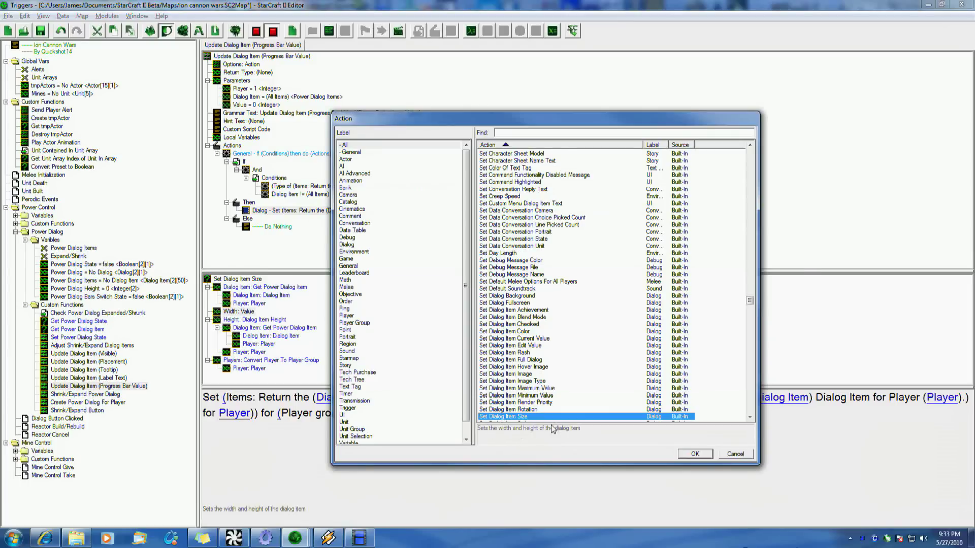
{"action": "left_click", "coordinate": [736, 454]}
{"action": "left_click", "coordinate": [255, 113]}
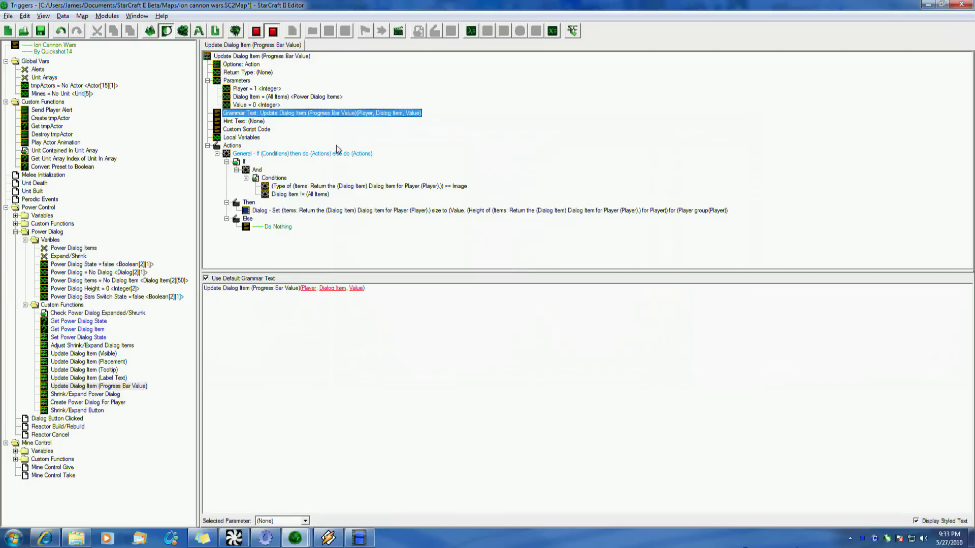
{"action": "left_click", "coordinate": [277, 210]}
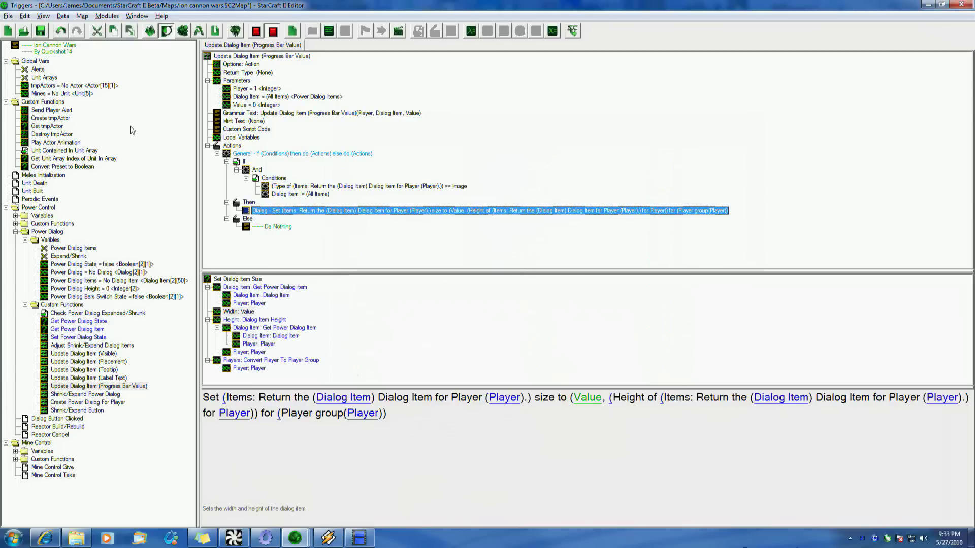
{"action": "left_click", "coordinate": [39, 32]}
Browse the Power Dialog functions, from Check Power Dialog Expanded/Shrunk to Get Power Dialog State
{"action": "left_click", "coordinate": [72, 314]}
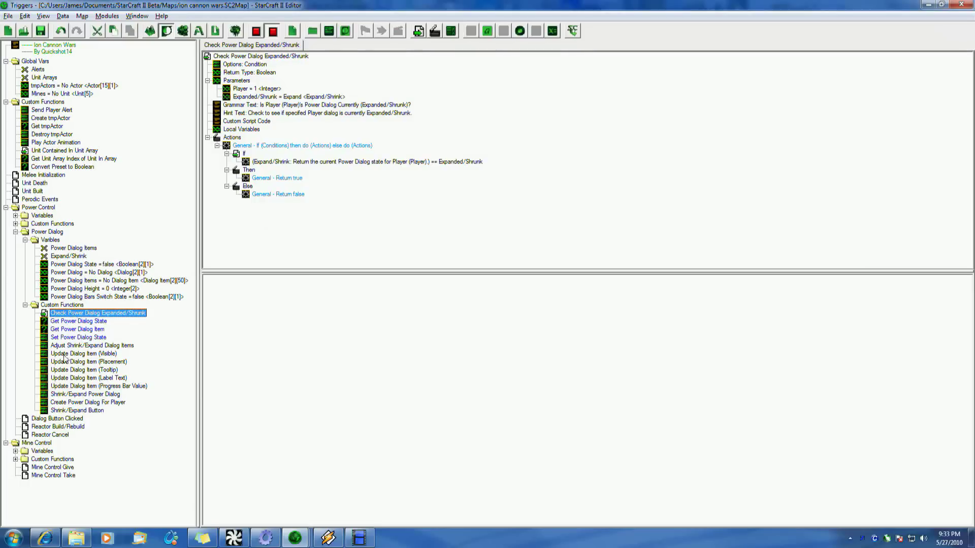
{"action": "left_click", "coordinate": [80, 411]}
{"action": "left_click", "coordinate": [96, 370]}
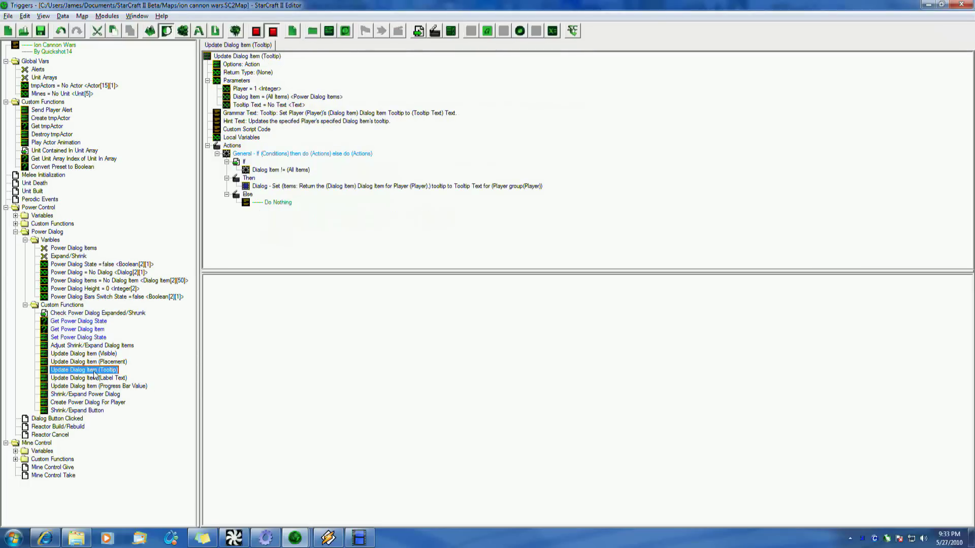
{"action": "left_click", "coordinate": [105, 346]}
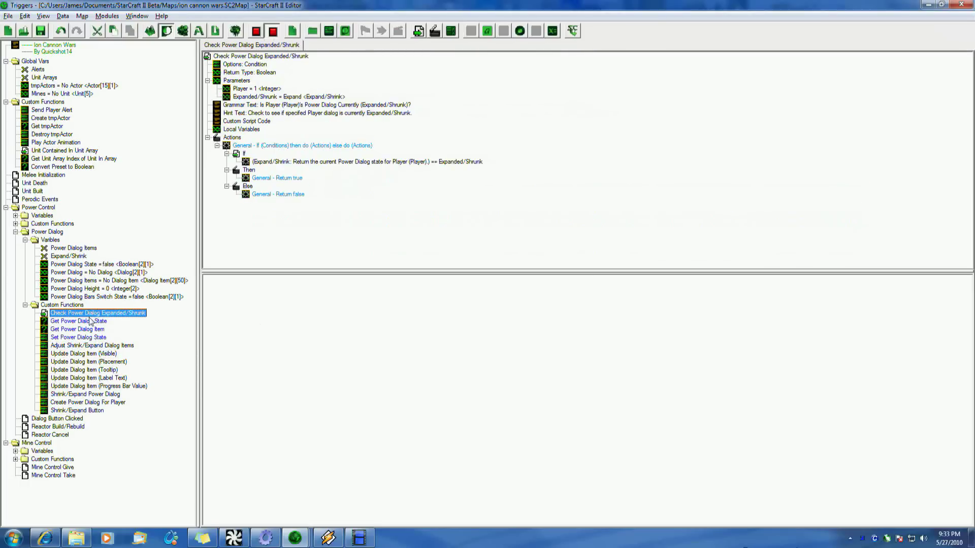
{"action": "left_click", "coordinate": [91, 355]}
{"action": "left_click", "coordinate": [107, 386]}
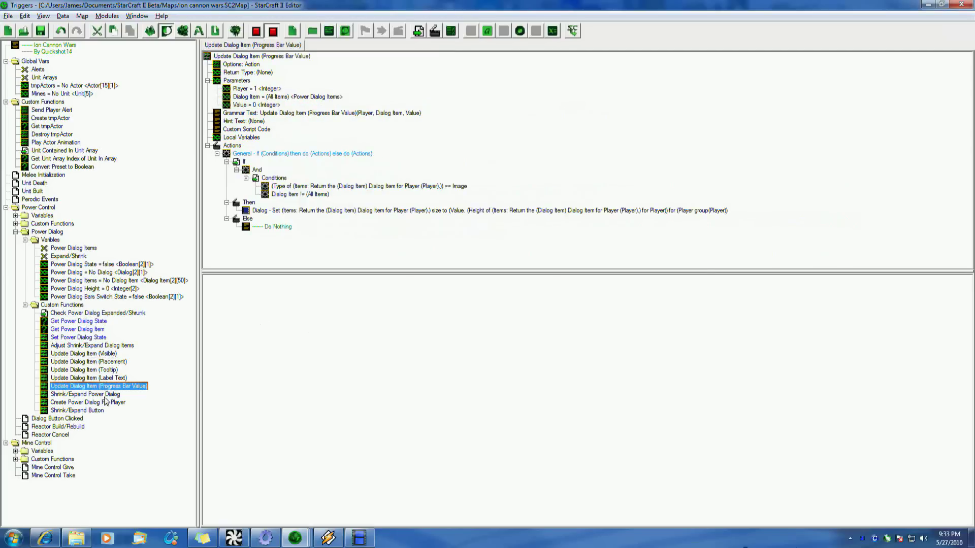
{"action": "left_click", "coordinate": [87, 314]}
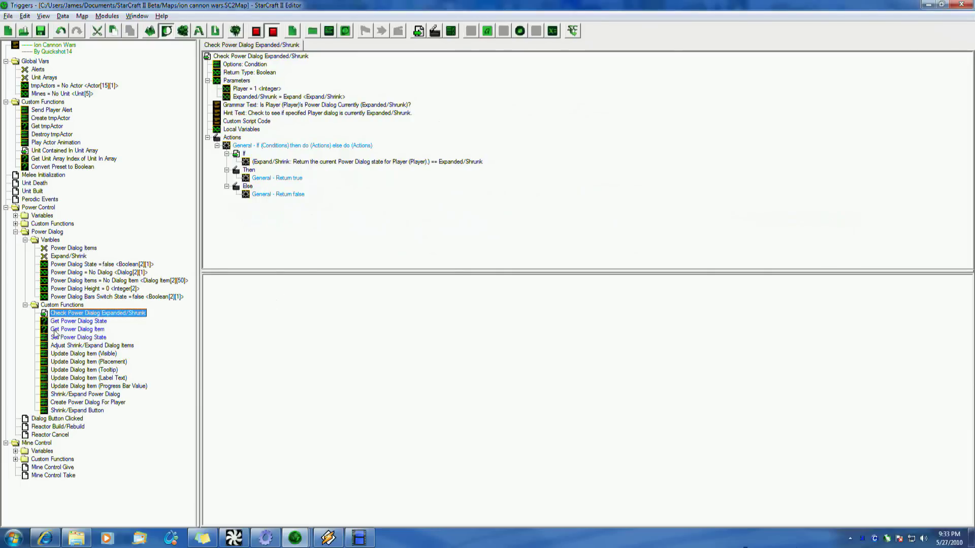
{"action": "left_click", "coordinate": [74, 322]}
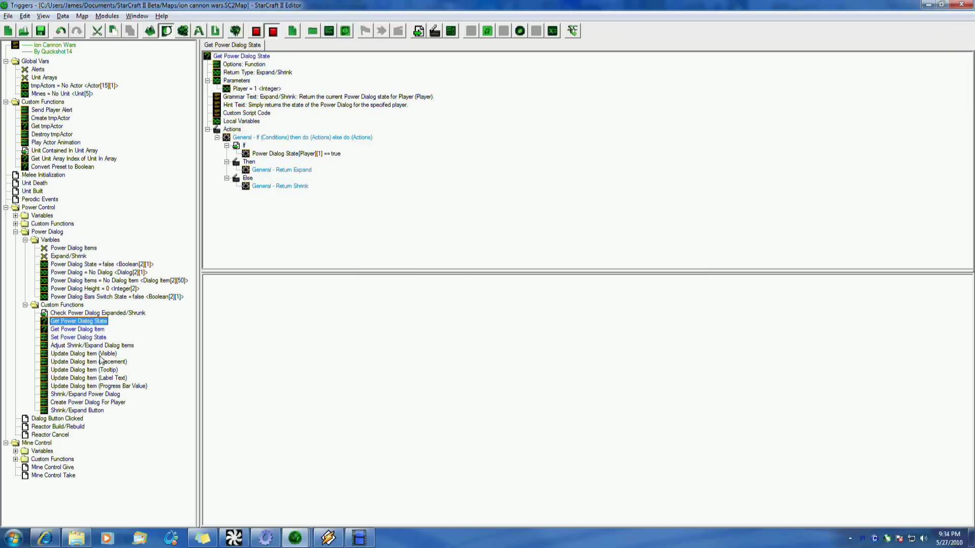
View Get Power Dialog Item and Set Power Dialog State, then open Power Control's Set Reactor To Build/Rebuild
{"action": "left_click", "coordinate": [93, 329]}
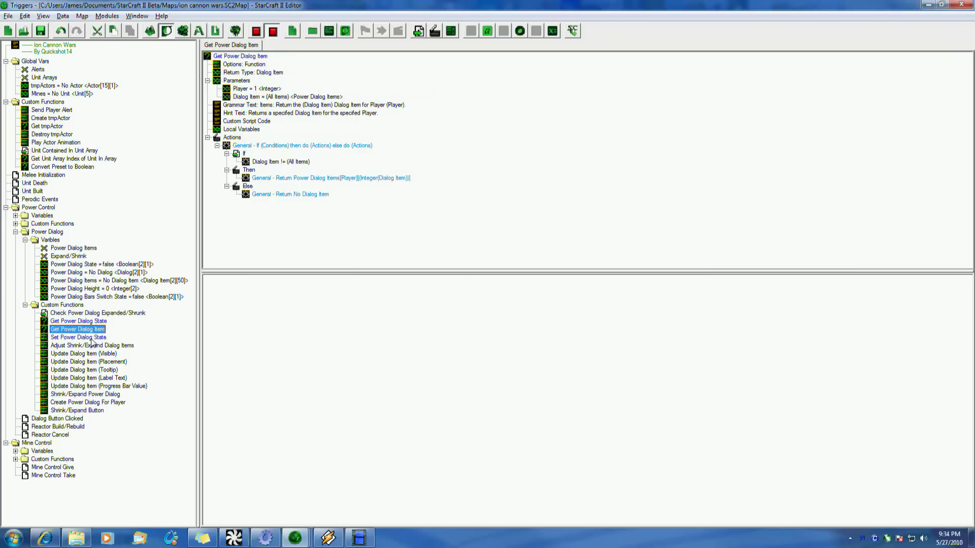
{"action": "left_click", "coordinate": [89, 337]}
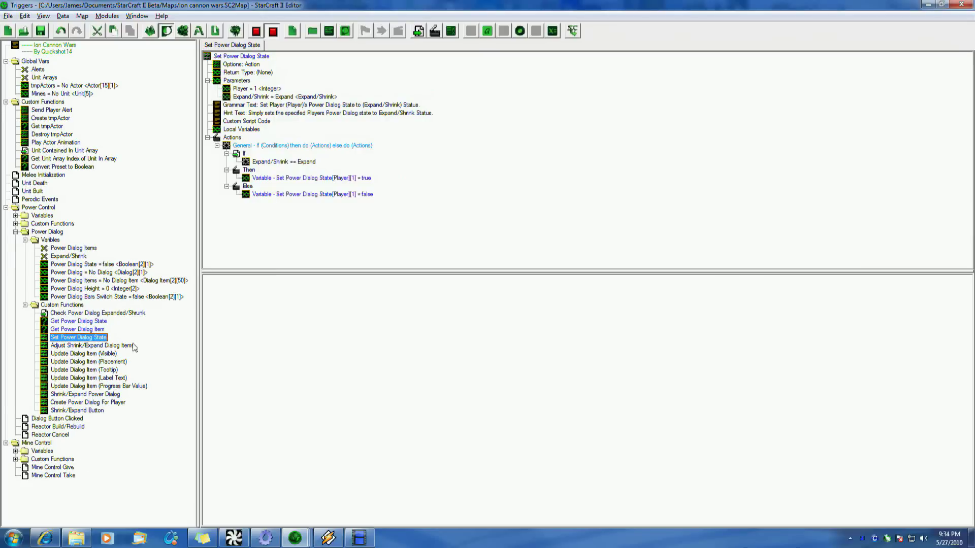
{"action": "left_click", "coordinate": [16, 459]}
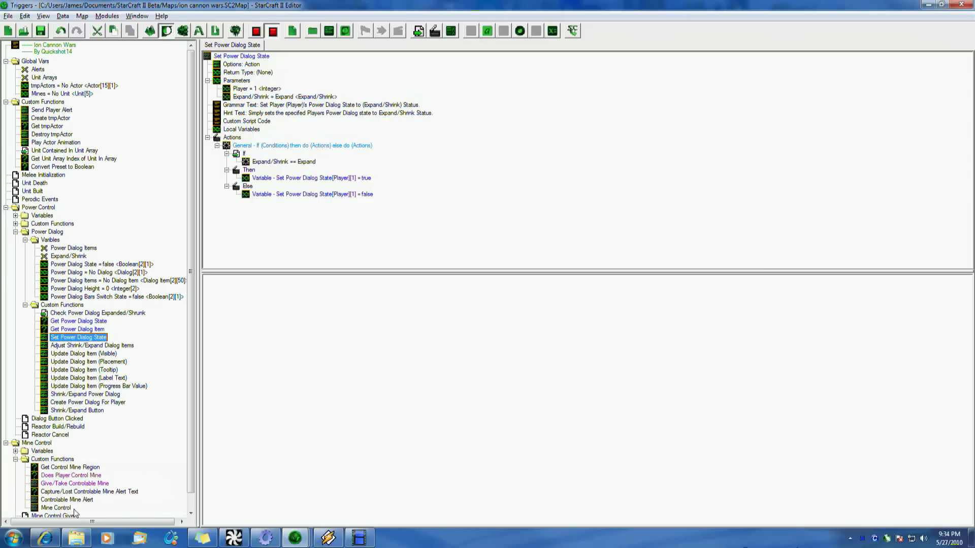
{"action": "left_click", "coordinate": [15, 459]}
{"action": "left_click", "coordinate": [15, 223]}
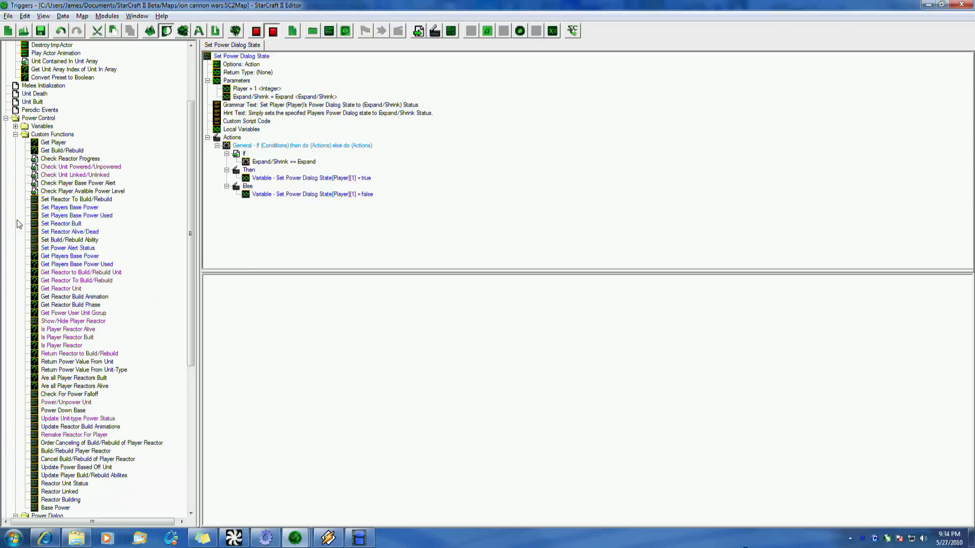
{"action": "scroll", "coordinate": [108, 261], "scroll_direction": "down", "scroll_amount": 6}
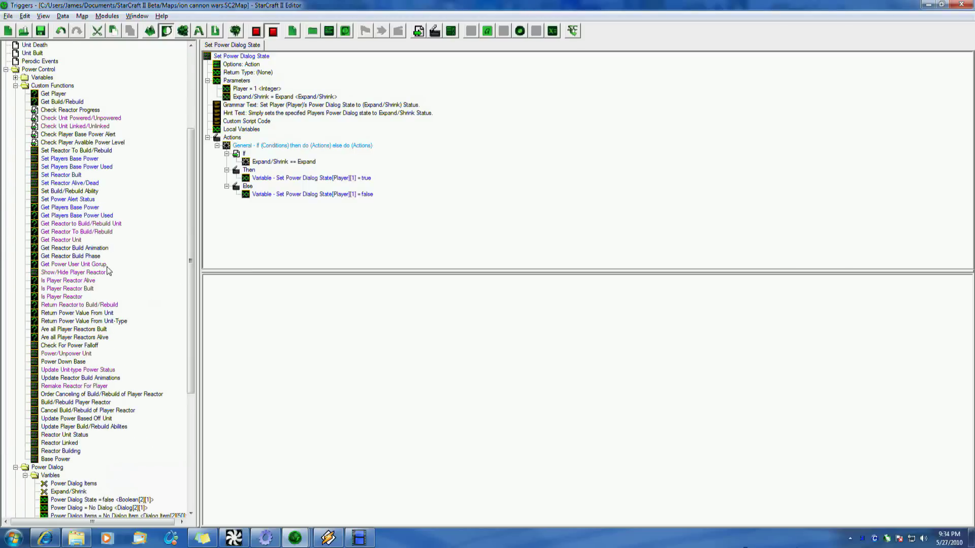
{"action": "left_click", "coordinate": [76, 159]}
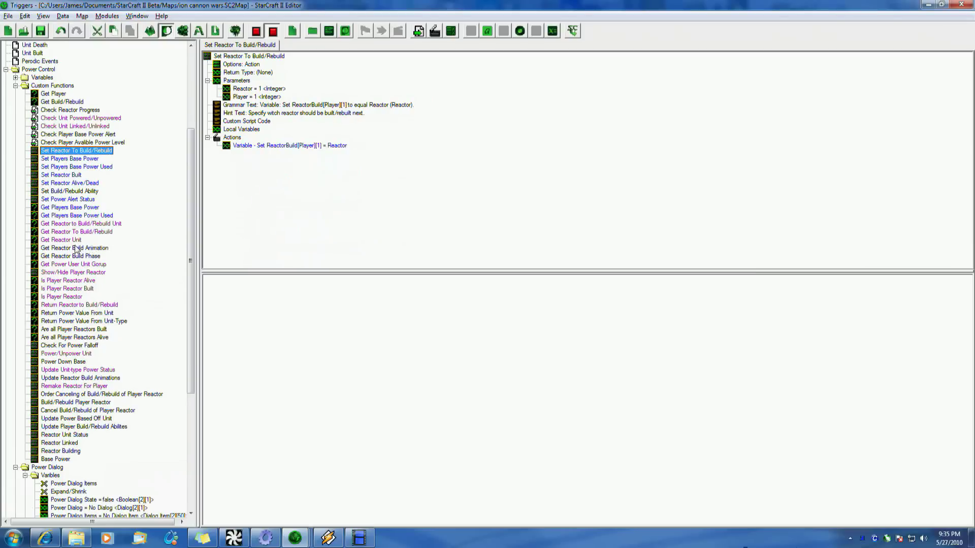
Open Get Players Base Power and inspect its 'Return BasePower[Player][1]' action
{"action": "left_click", "coordinate": [79, 211]}
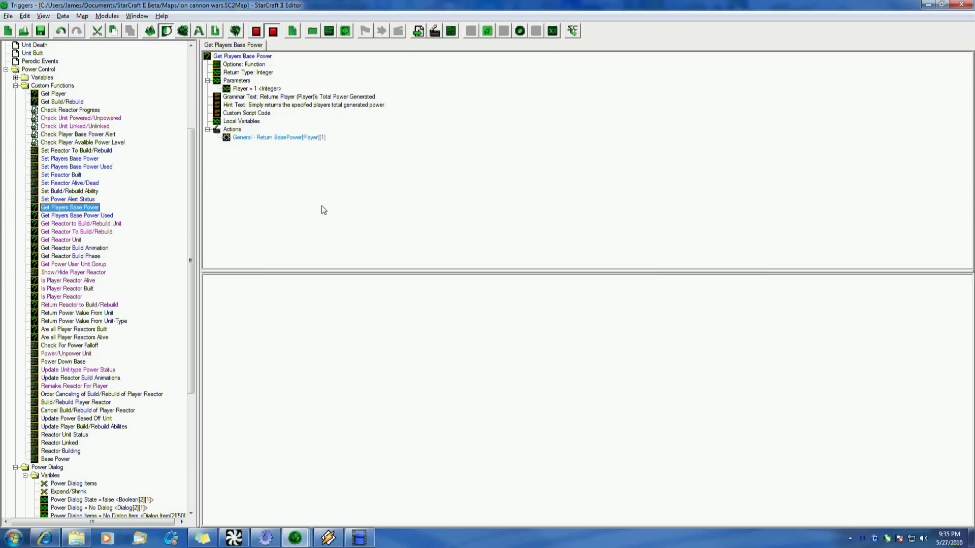
{"action": "left_click", "coordinate": [256, 138]}
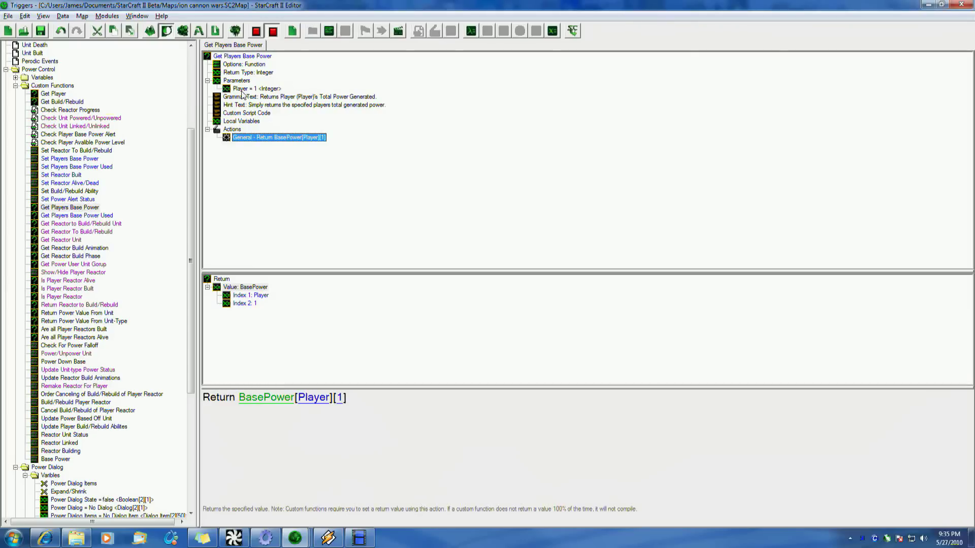
{"action": "left_click", "coordinate": [249, 90]}
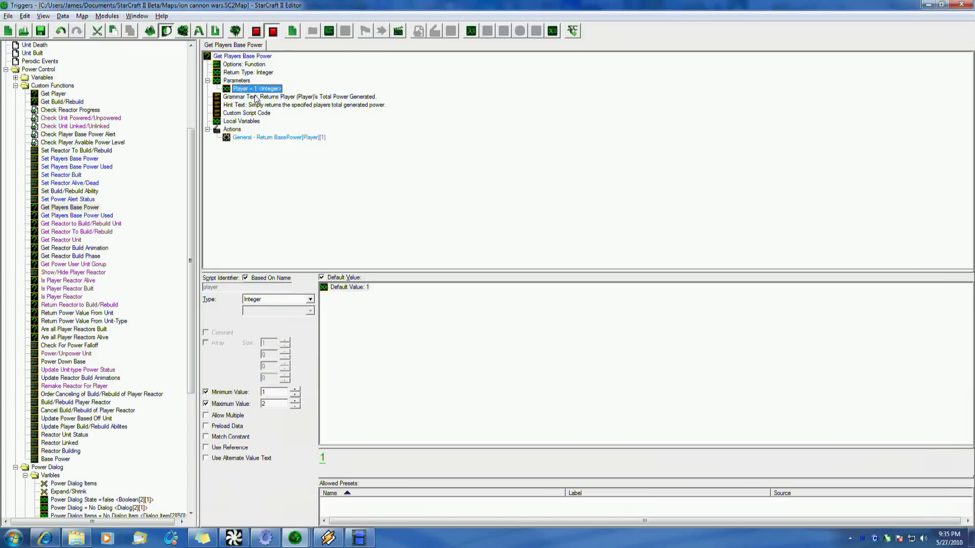
{"action": "left_click", "coordinate": [285, 138]}
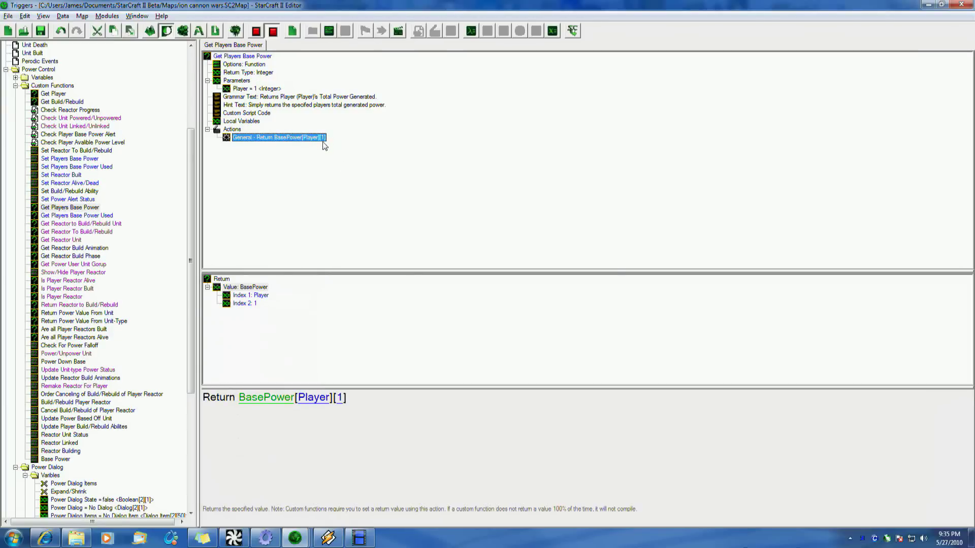
{"action": "left_click", "coordinate": [254, 89]}
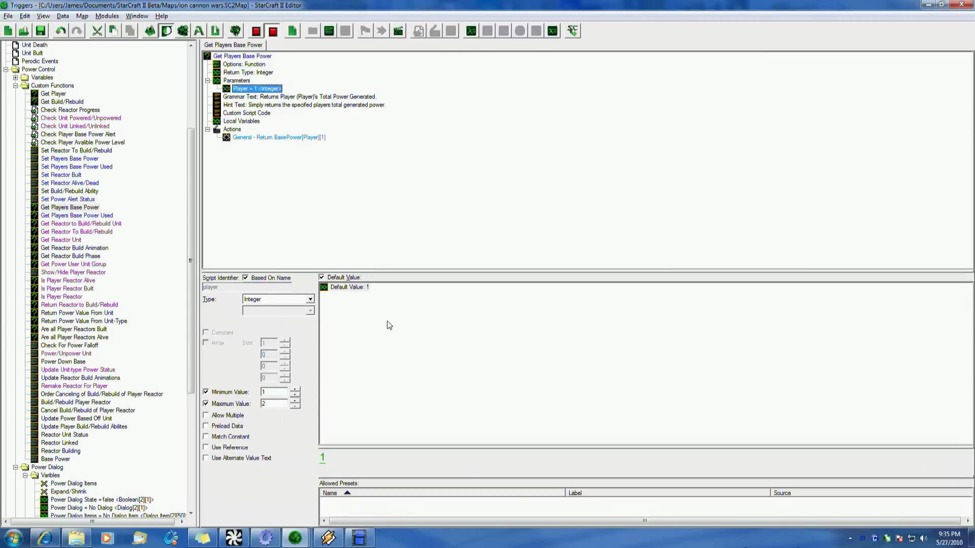